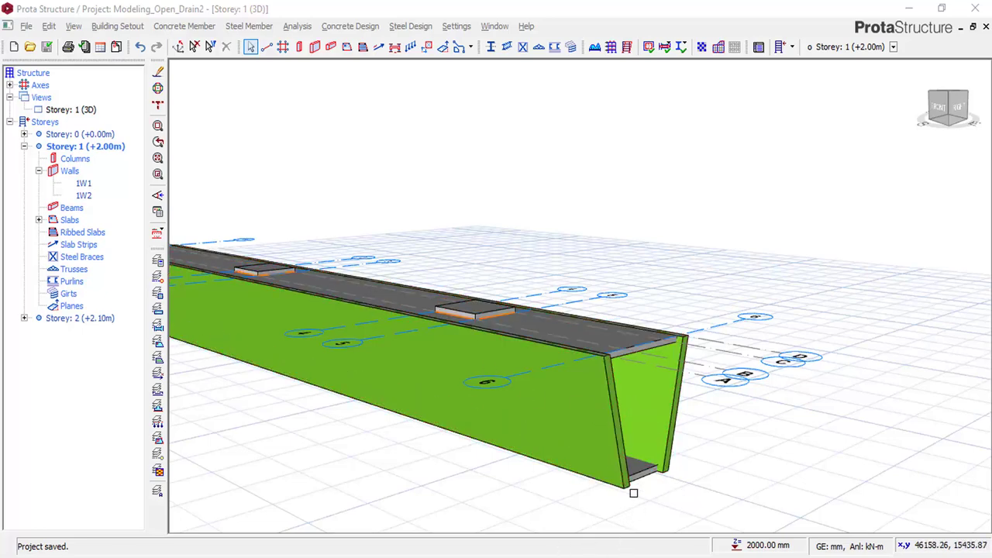
# - Create project Modeling_drain and import the UK (BS8110) settings template
pyautogui.click(508, 480)
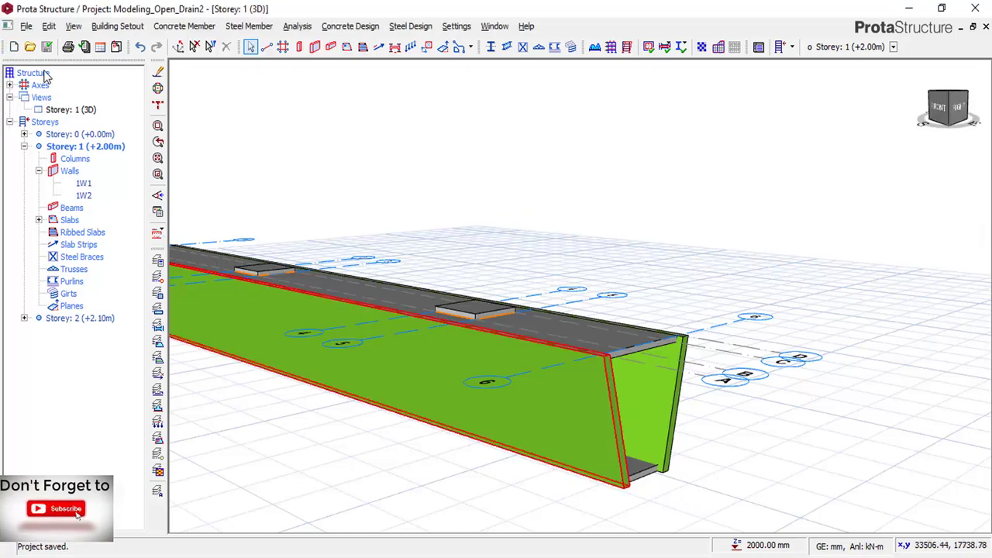
pyautogui.click(13, 48)
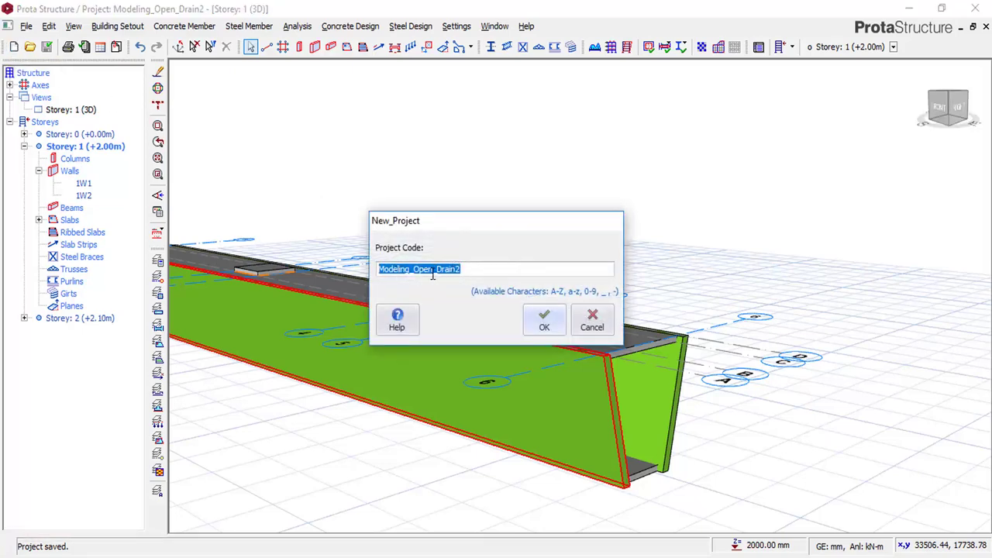
pyautogui.moveTo(413, 270); pyautogui.dragTo(473, 277)
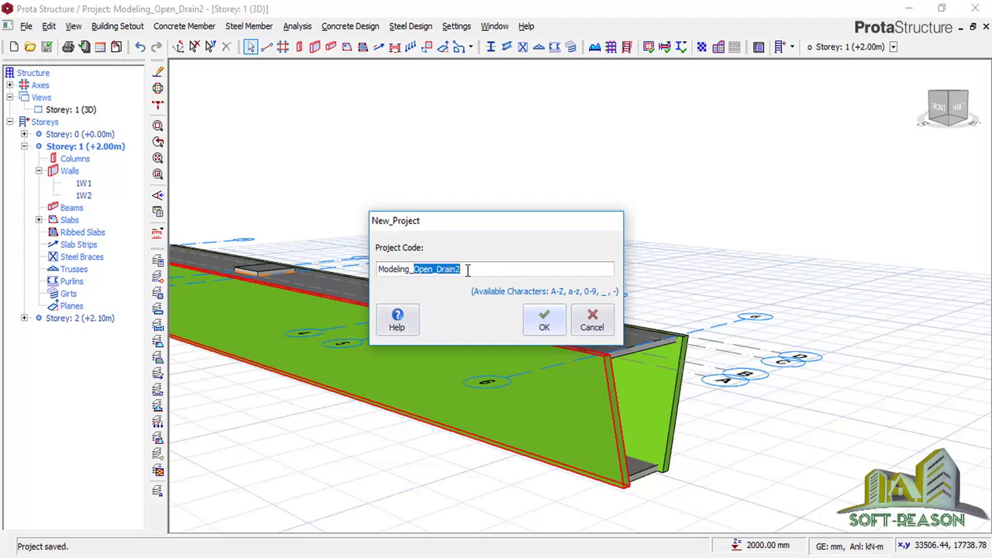
pyautogui.write('drai')
pyautogui.write('n')
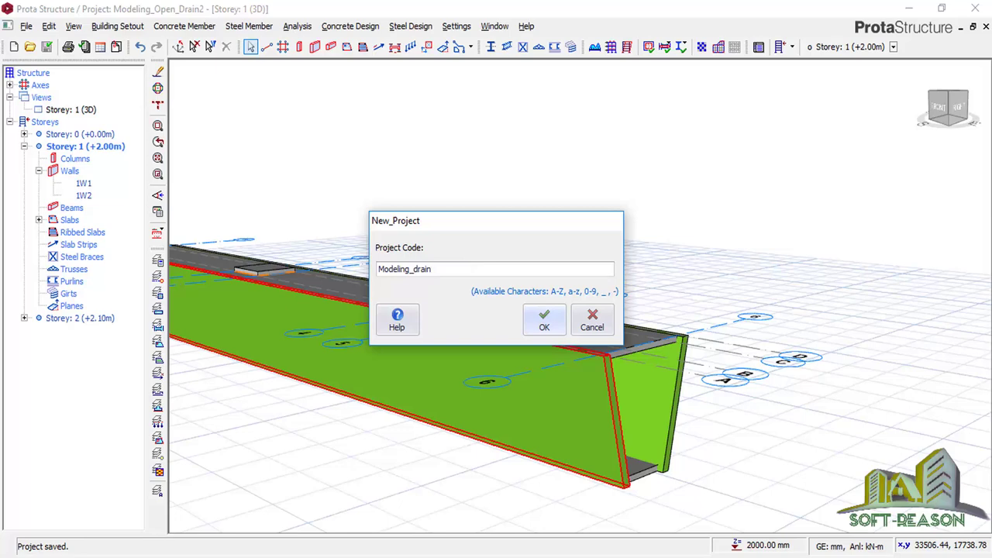
pyautogui.click(543, 327)
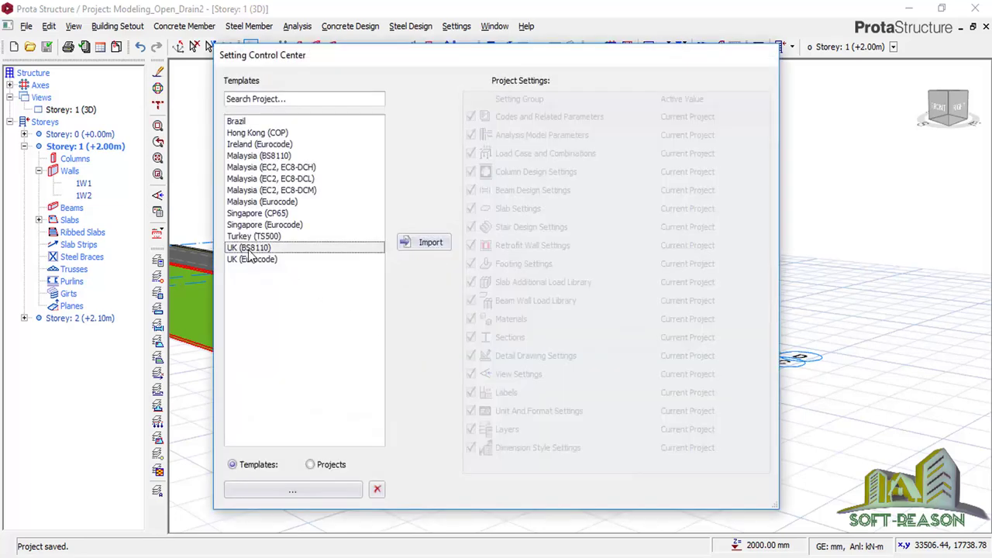
pyautogui.click(254, 248)
pyautogui.click(418, 243)
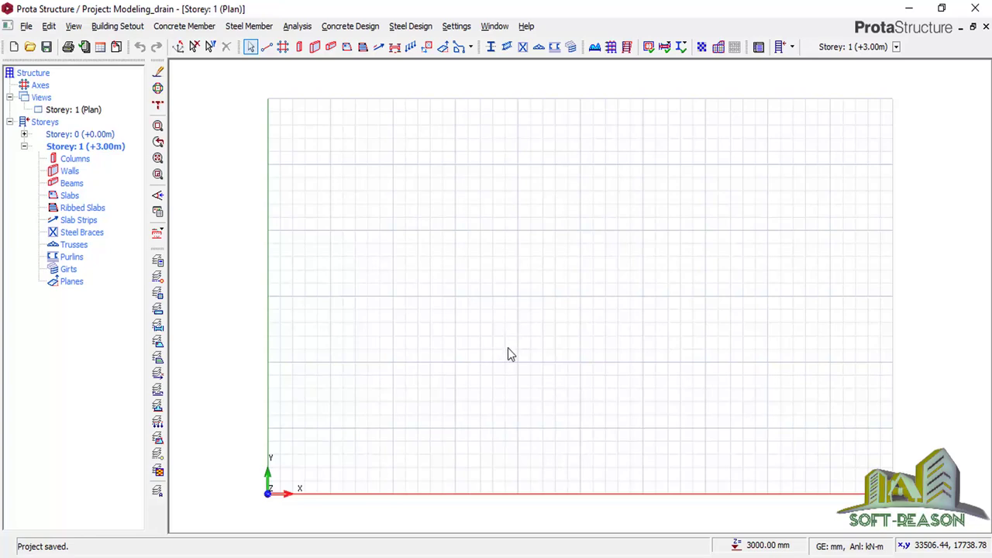
# - Start an orthogonal axis grid from a reference point picked on the plan
pyautogui.scroll(2, 510, 349)
pyautogui.scroll(-3, 491, 356)
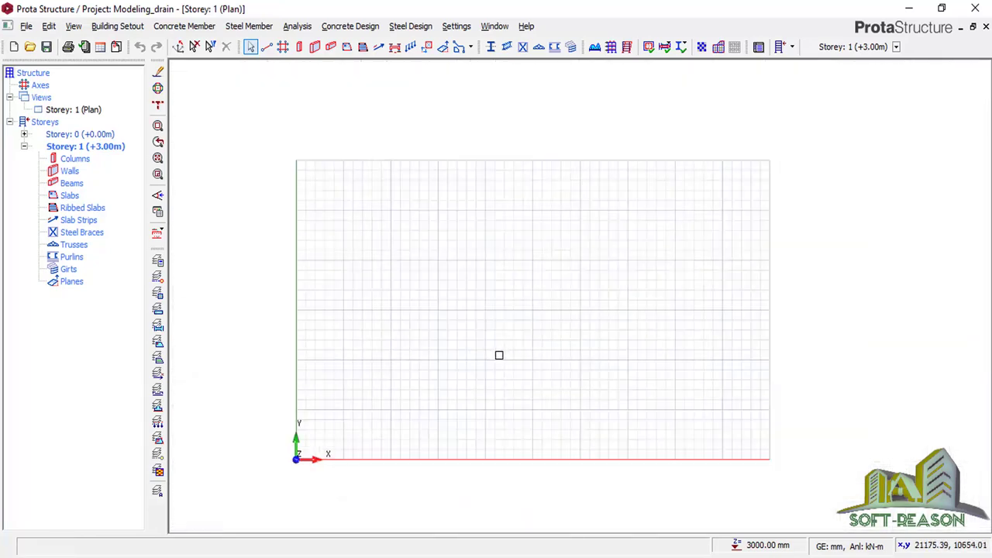
pyautogui.scroll(-2, 498, 354)
pyautogui.scroll(2, 498, 361)
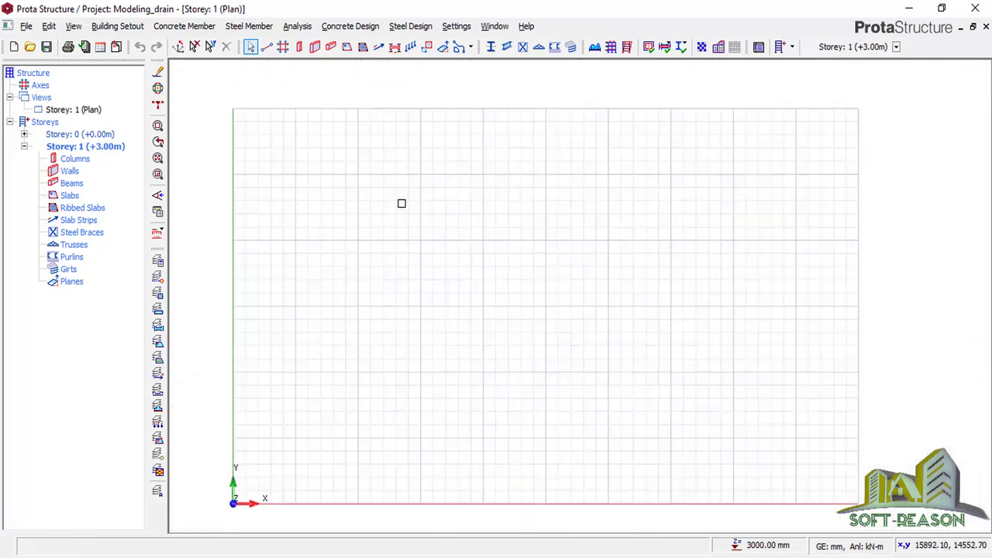
pyautogui.scroll(1, 607, 248)
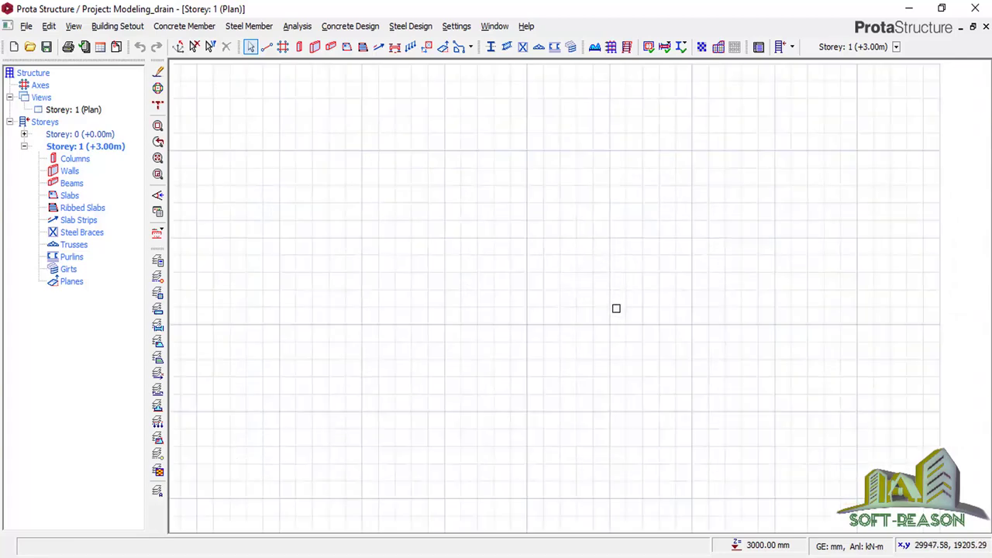
pyautogui.scroll(-2, 600, 287)
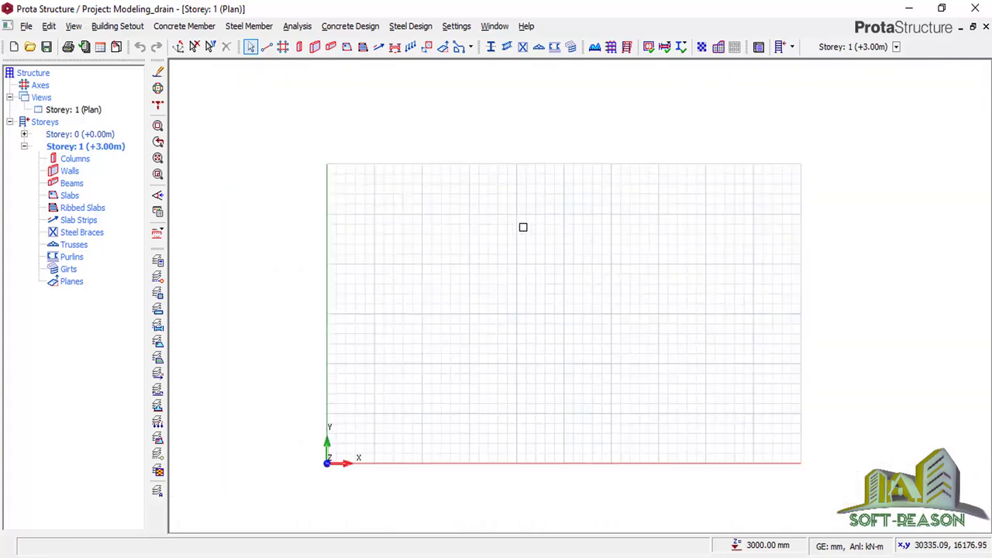
pyautogui.click(283, 48)
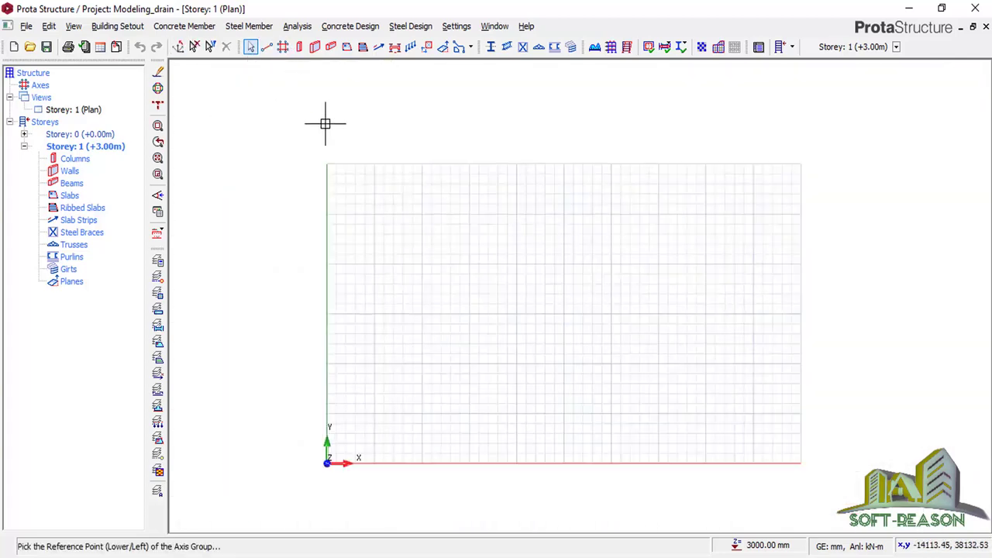
pyautogui.click(530, 273)
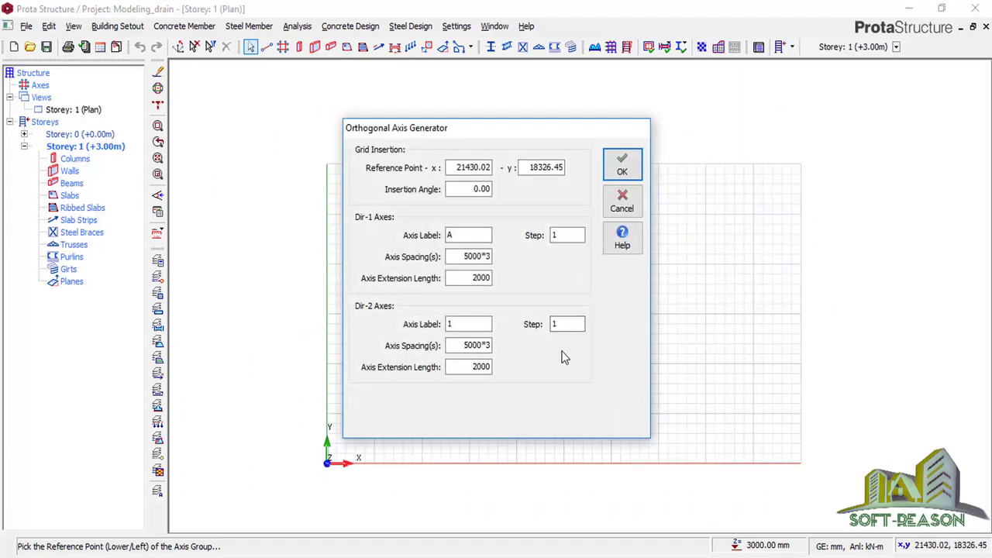
# - Enter Dir-1 axis spacings of 500,1000,500 in the Orthogonal Axis Generator
pyautogui.click(460, 257)
pyautogui.click(465, 257)
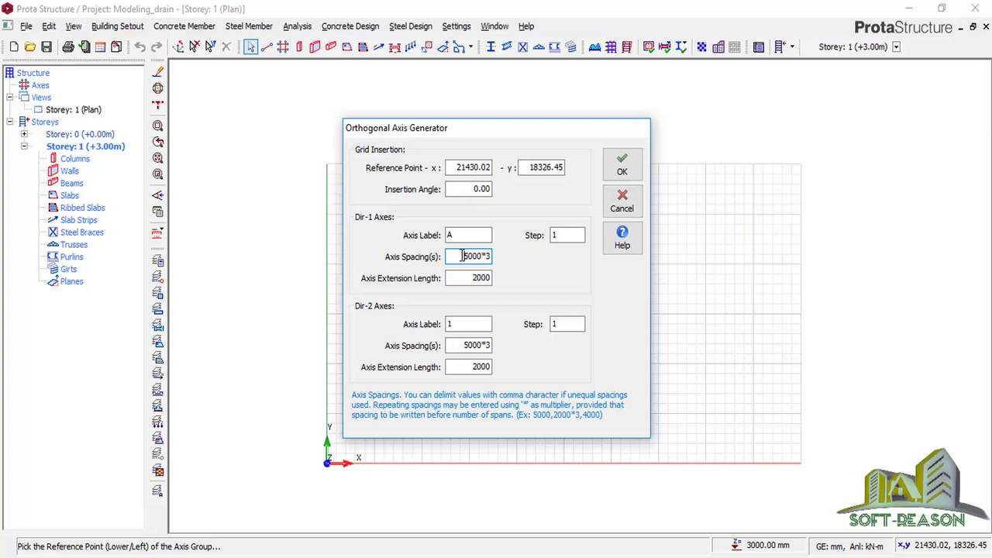
pyautogui.write(',50')
pyautogui.write('0,')
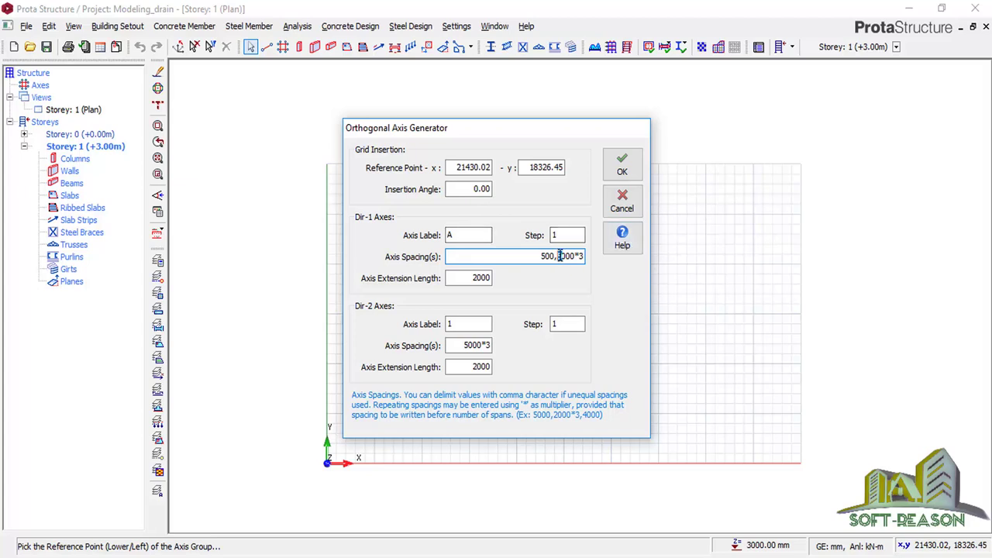
pyautogui.write('1')
pyautogui.moveTo(575, 257); pyautogui.dragTo(587, 264)
pyautogui.write(',')
pyautogui.write('10')
pyautogui.write('00')
pyautogui.moveTo(574, 256); pyautogui.dragTo(565, 256)
pyautogui.write('5')
pyautogui.click(464, 345)
# - Replace the Dir-2 axis spacings with 6000,1200,7000,1200,4600
pyautogui.moveTo(464, 345); pyautogui.dragTo(499, 347)
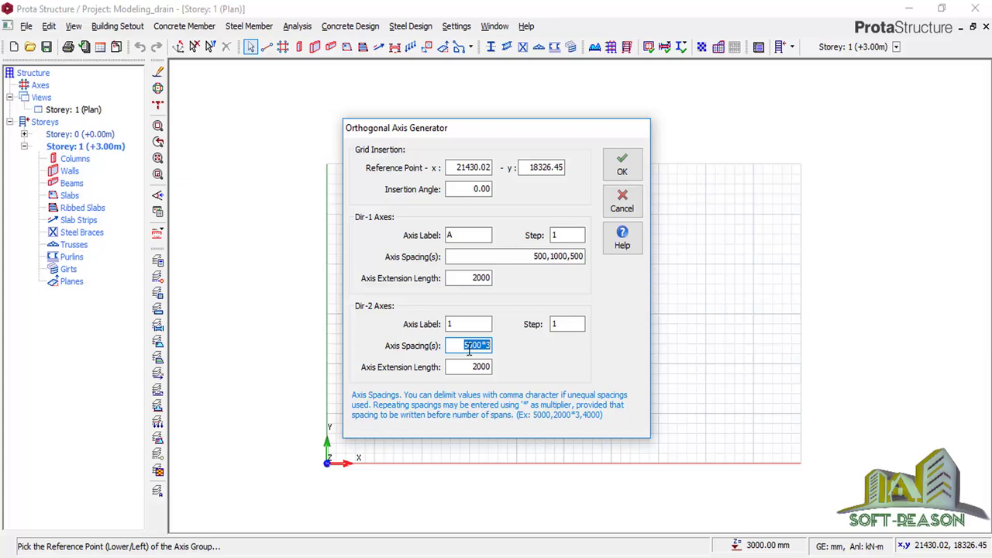
pyautogui.write('6000')
pyautogui.write(',')
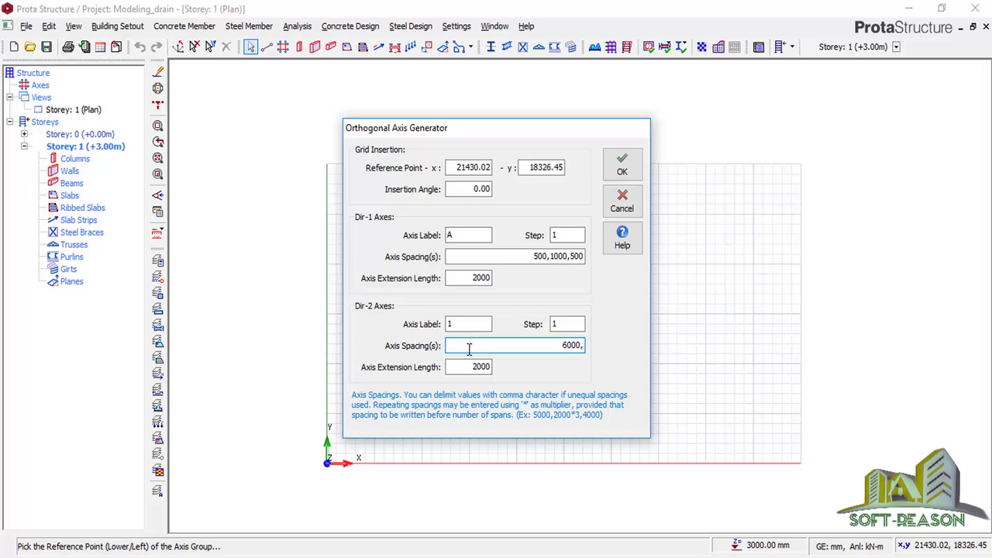
pyautogui.write('12')
pyautogui.write('00')
pyautogui.write(',')
pyautogui.write('700')
pyautogui.write('0')
pyautogui.write(',')
pyautogui.write('1')
pyautogui.write('200')
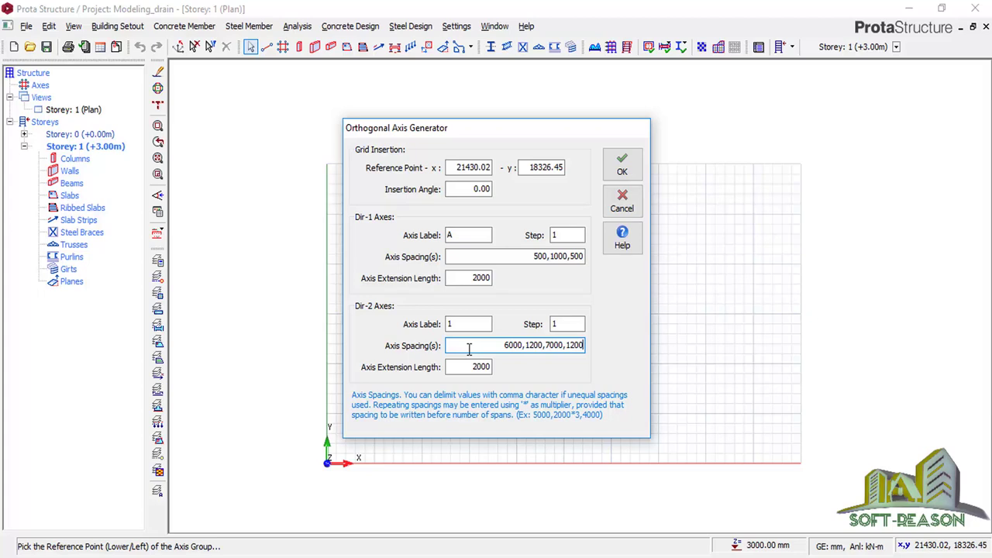
pyautogui.write(',')
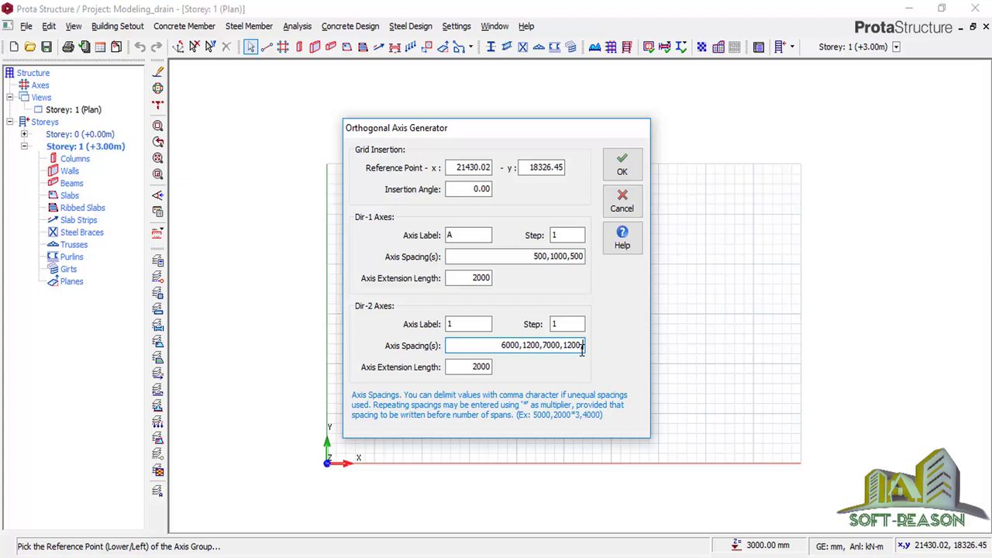
pyautogui.write(',46')
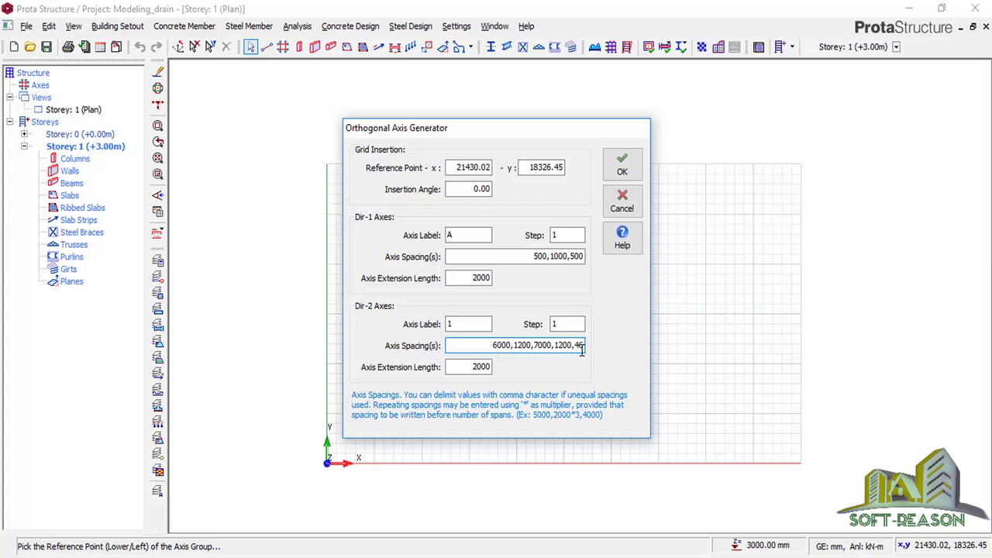
pyautogui.write('00')
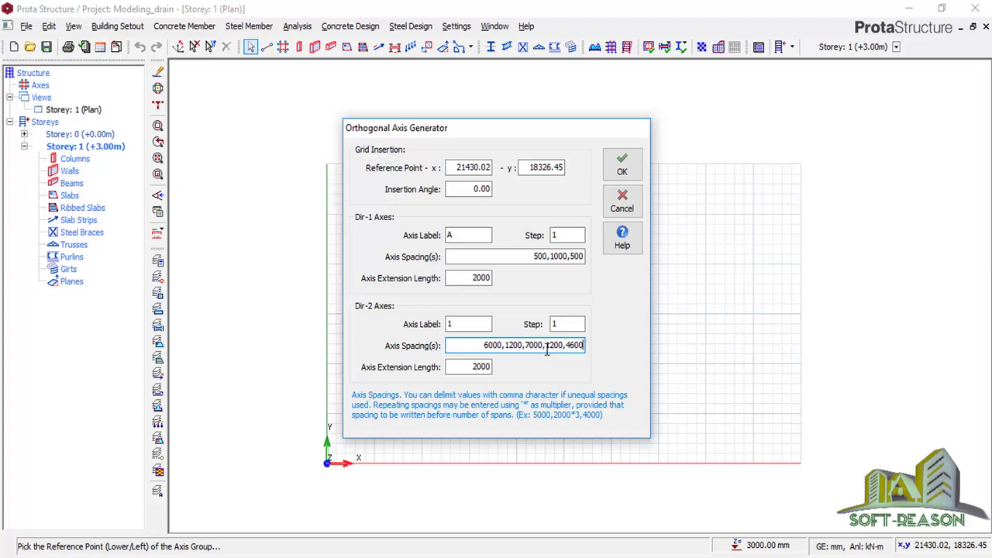
# - Generate the grid of axes 1–6 and A–D and zoom in on it
pyautogui.click(626, 167)
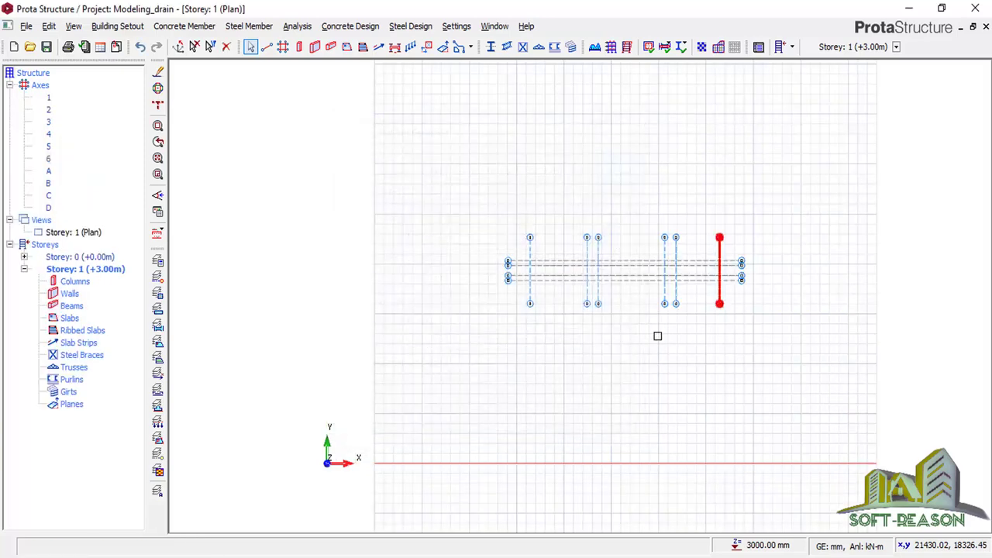
pyautogui.scroll(1, 688, 277)
pyautogui.scroll(2, 688, 276)
pyautogui.scroll(1, 480, 261)
pyautogui.scroll(1, 437, 256)
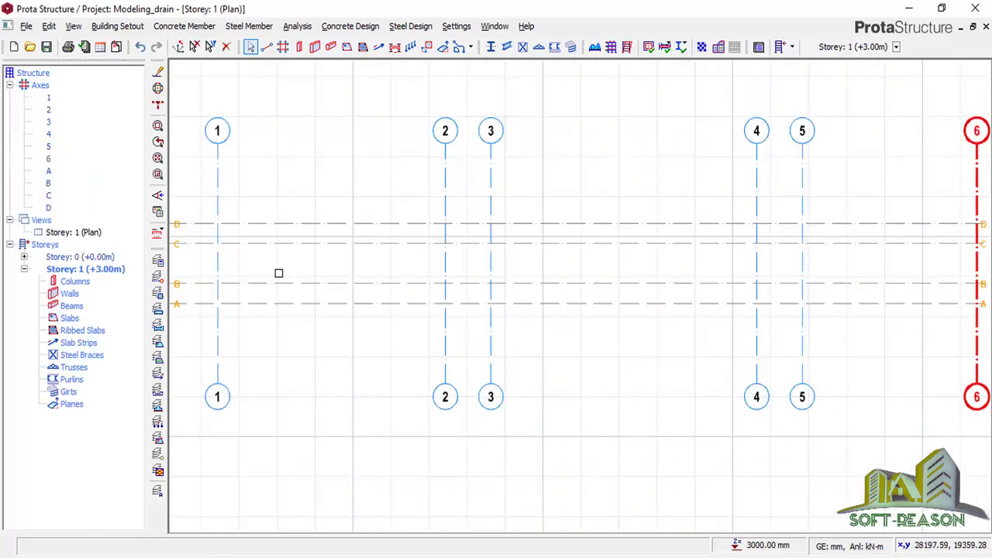
pyautogui.scroll(-2, 442, 298)
pyautogui.scroll(1, 337, 278)
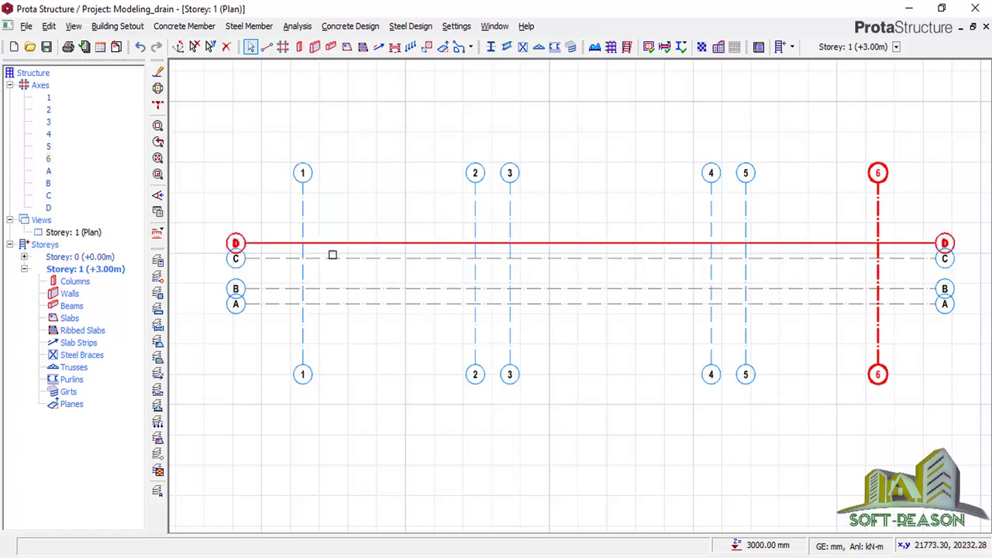
pyautogui.click(118, 28)
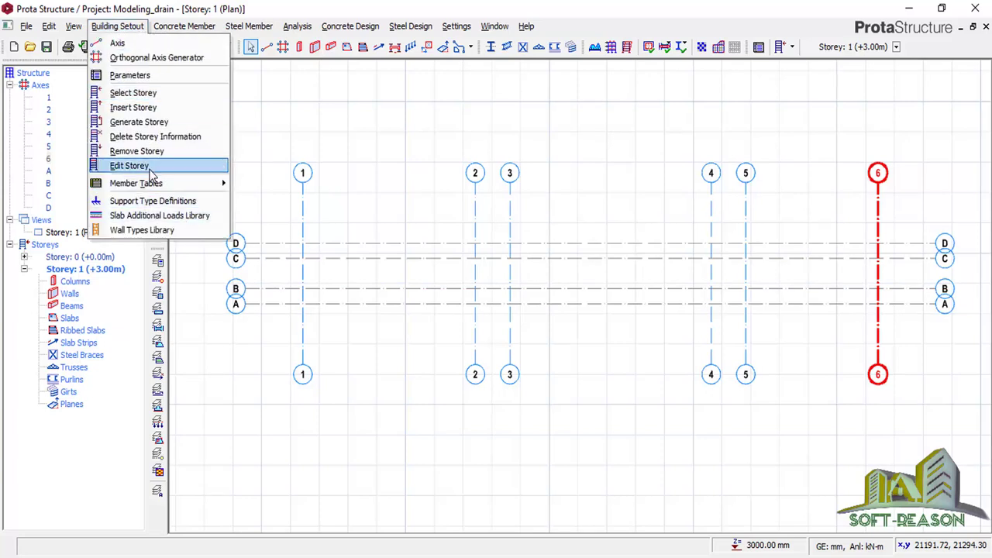
pyautogui.click(143, 112)
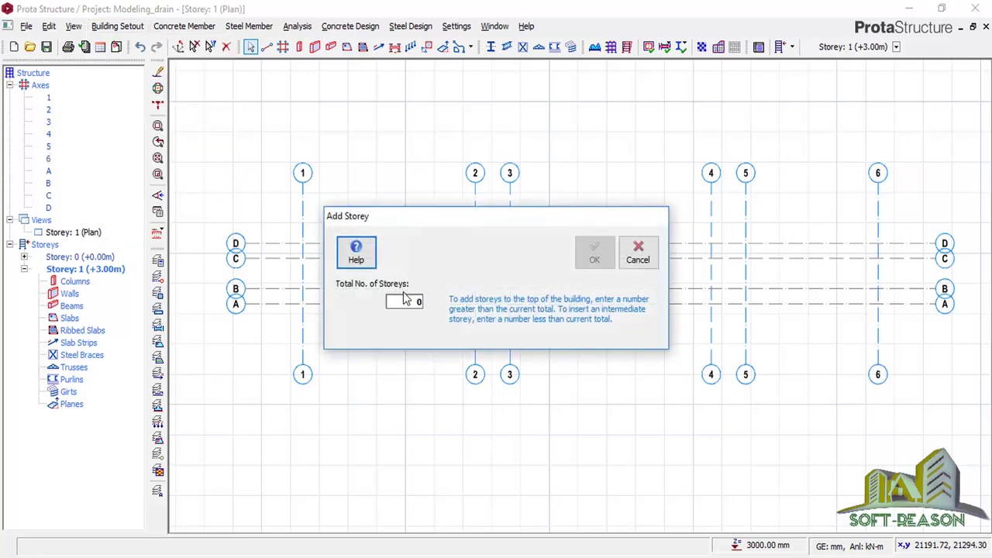
pyautogui.click(411, 301)
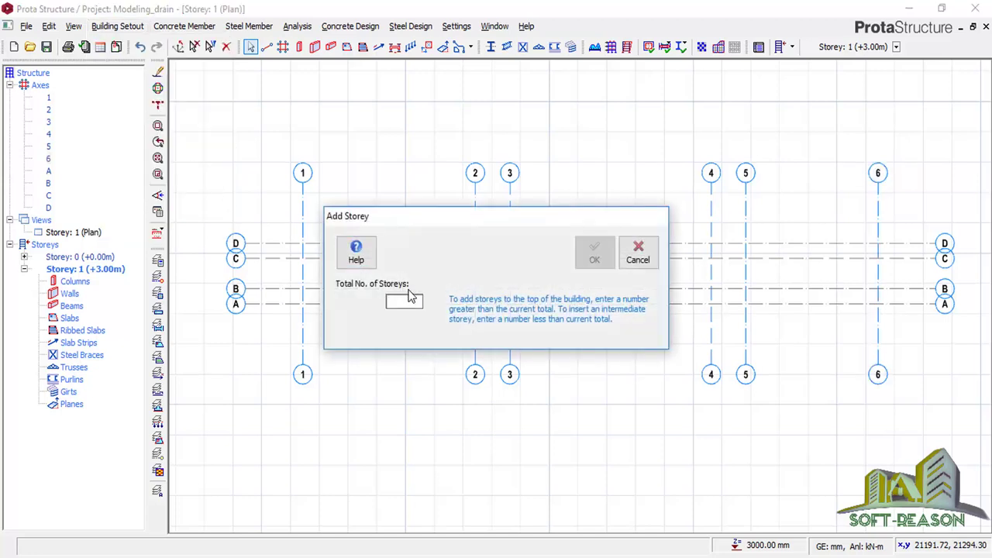
pyautogui.write('2')
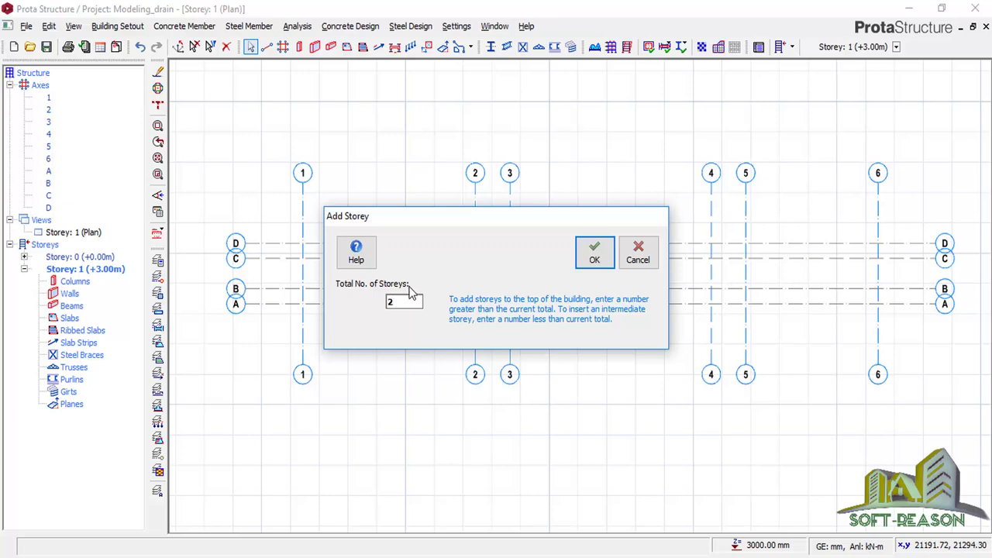
pyautogui.press('BackSpace')
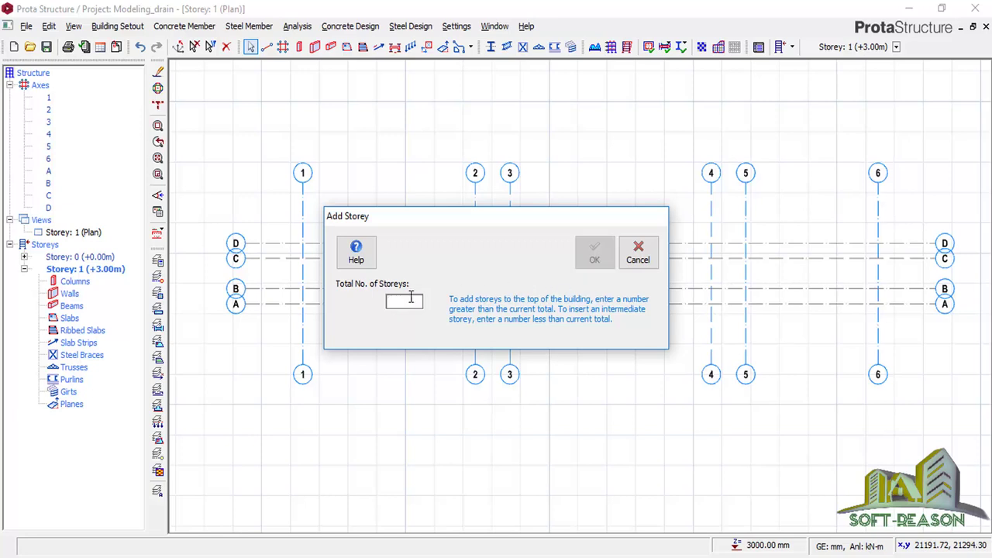
pyautogui.click(638, 259)
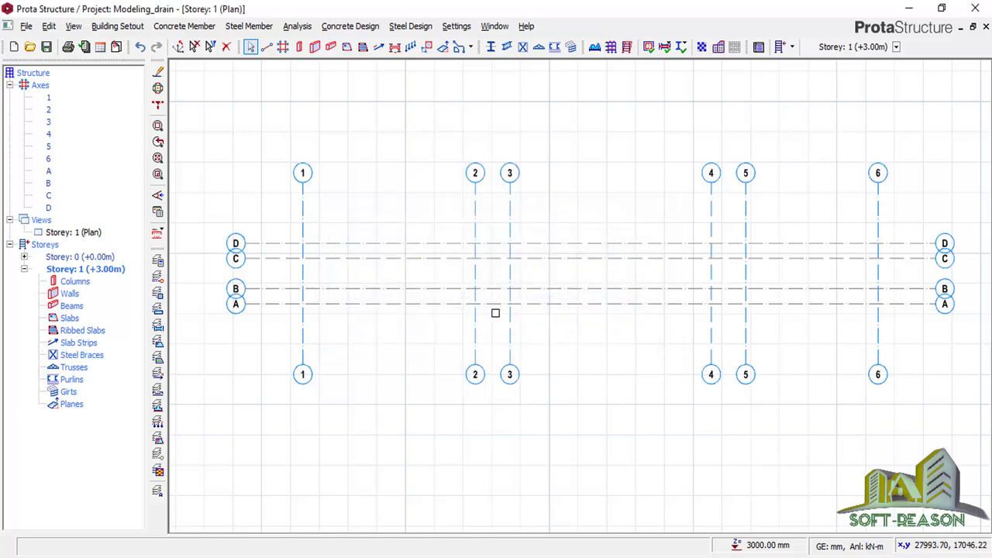
# - Draw wall 1W1 along axis A from 1 to 6, with bottom axis B
pyautogui.click(314, 46)
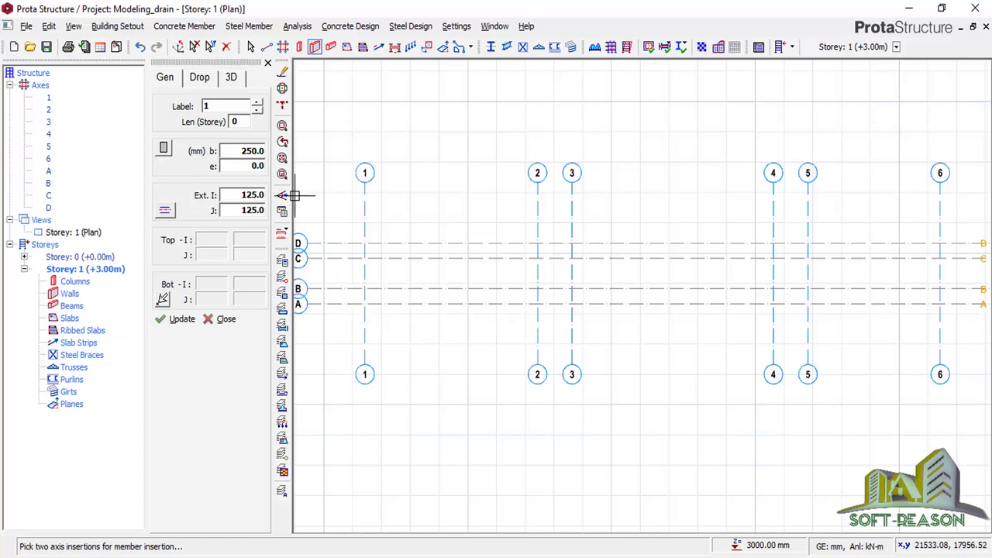
pyautogui.click(365, 303)
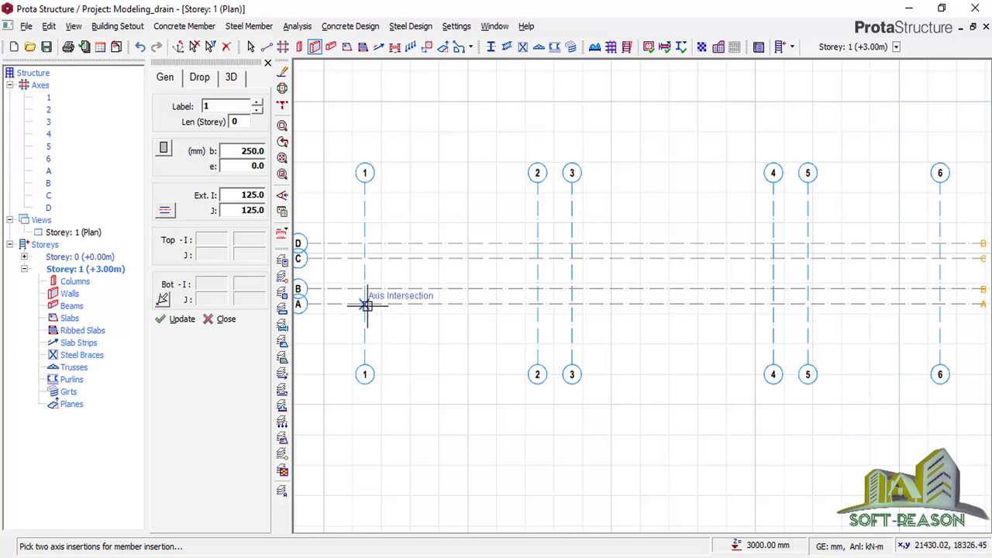
pyautogui.click(939, 303)
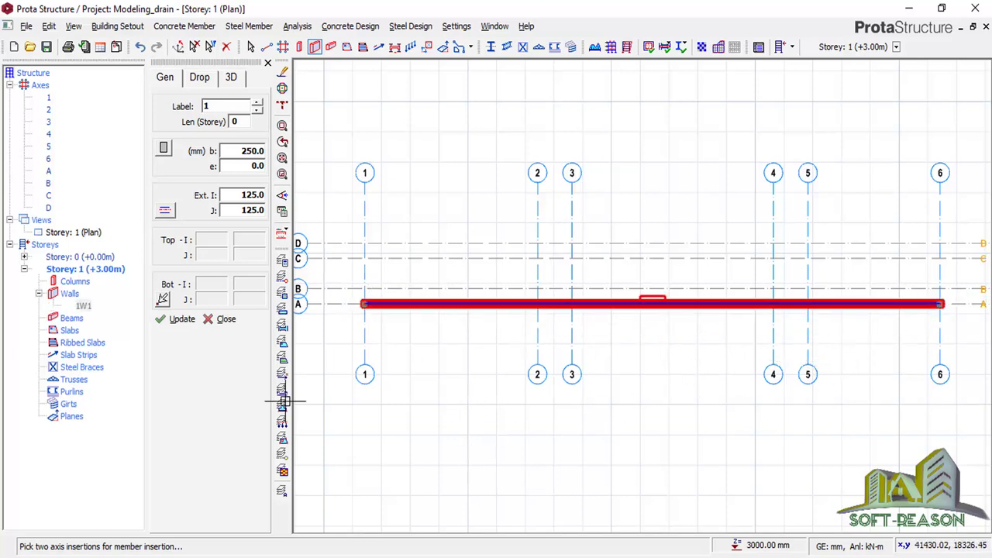
pyautogui.click(163, 299)
pyautogui.click(504, 287)
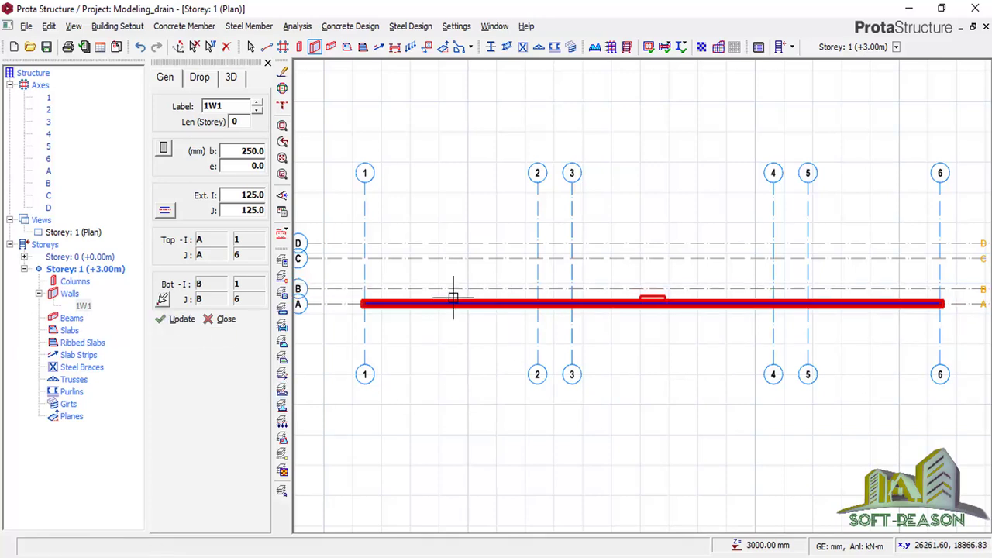
pyautogui.click(177, 319)
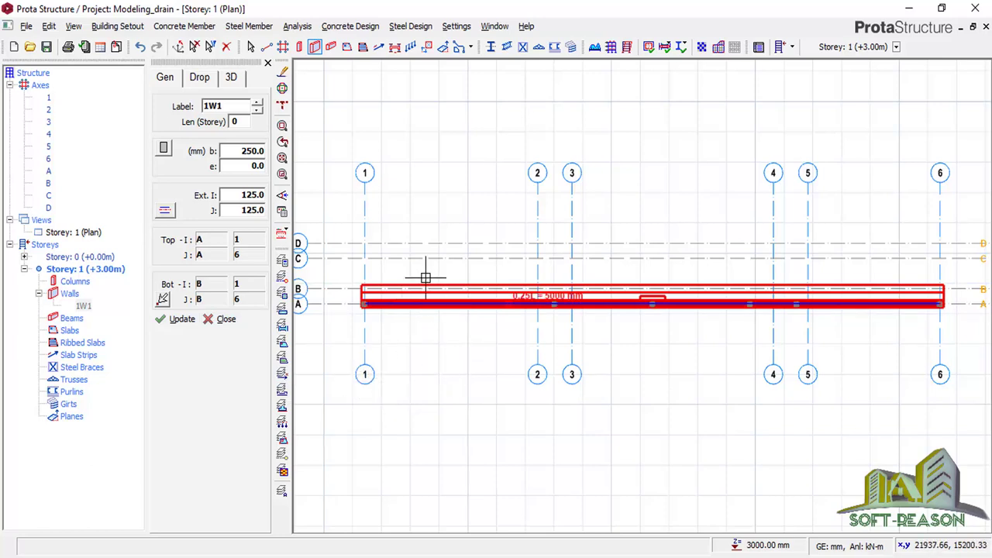
# - Draw wall 1W2 along axis D from 1 to 6, with bottom axis C
pyautogui.click(395, 245)
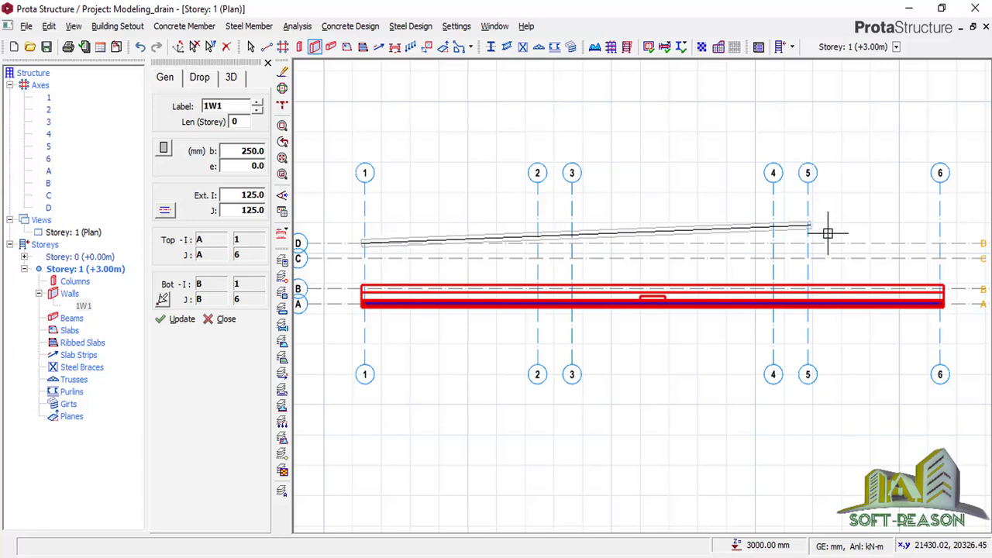
pyautogui.click(939, 243)
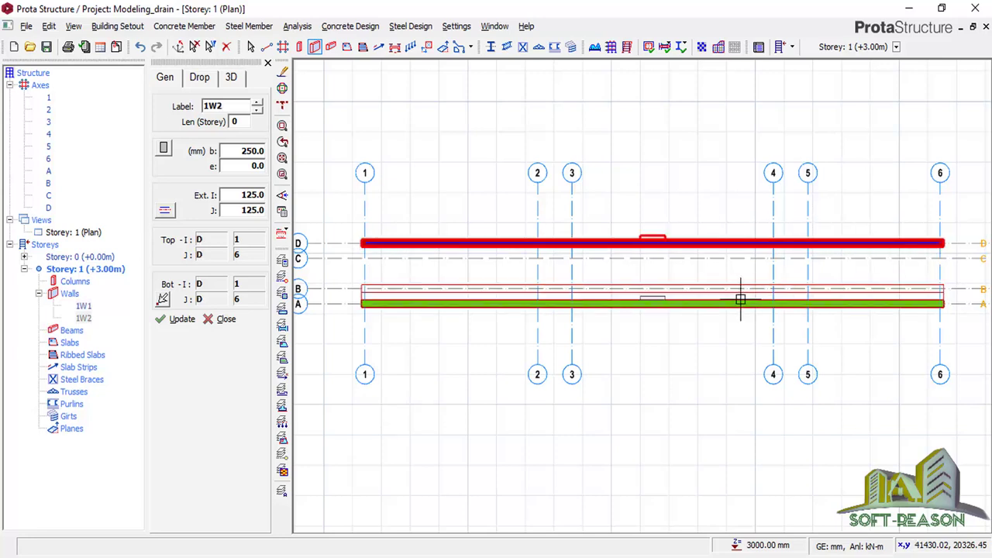
pyautogui.click(162, 300)
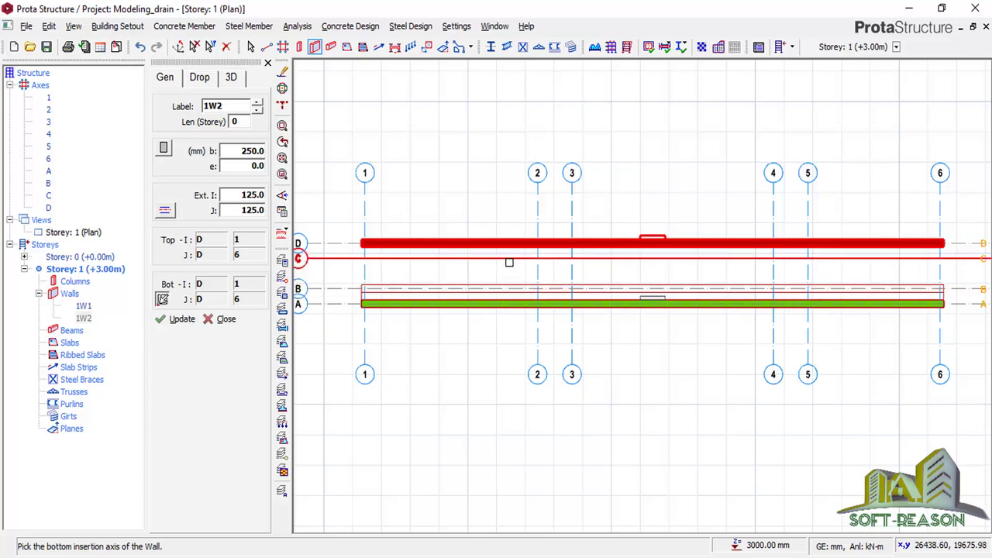
pyautogui.click(509, 263)
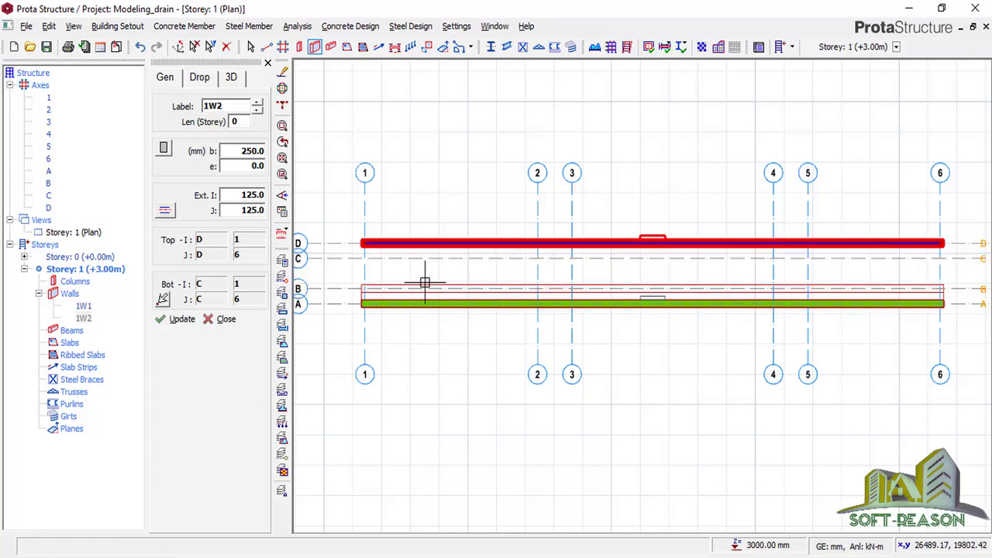
pyautogui.click(186, 324)
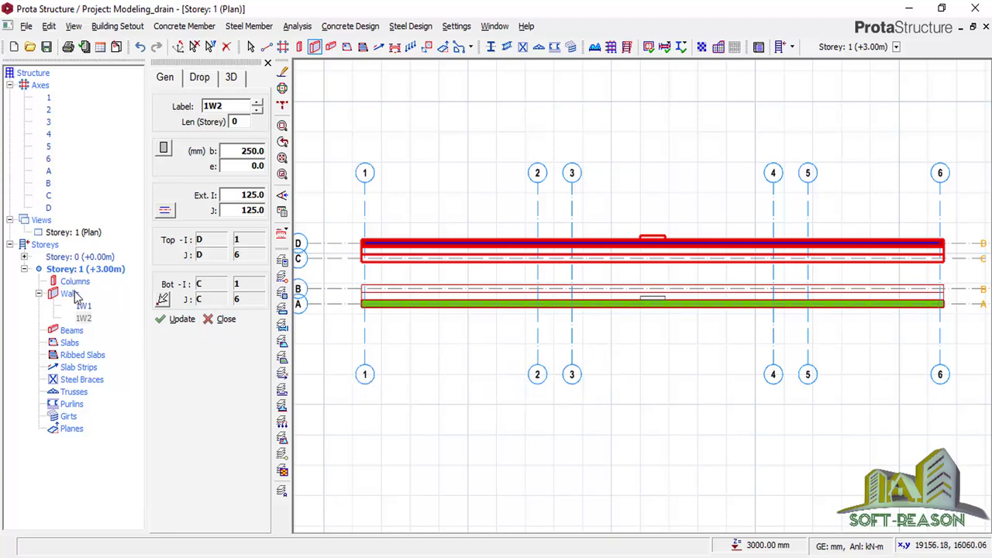
pyautogui.click(281, 324)
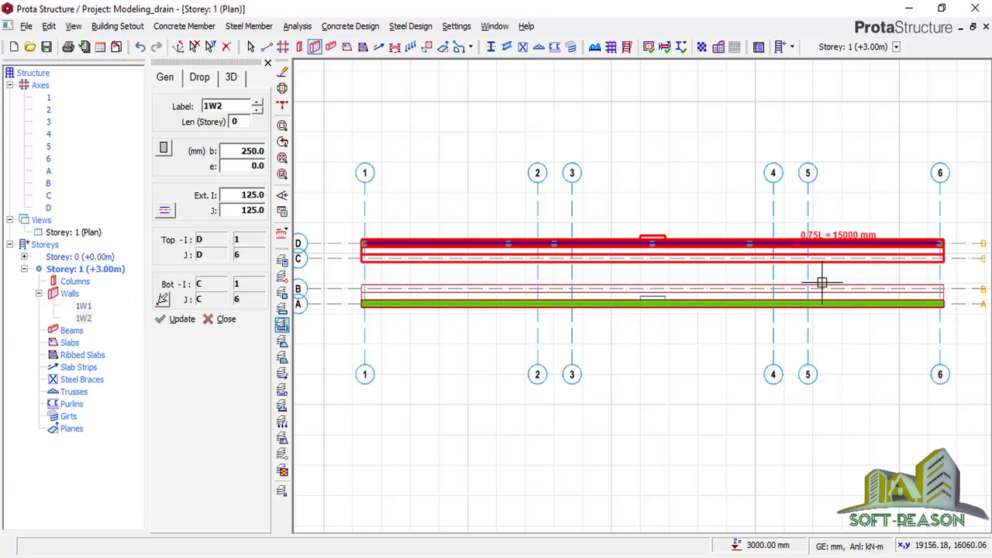
pyautogui.click(218, 324)
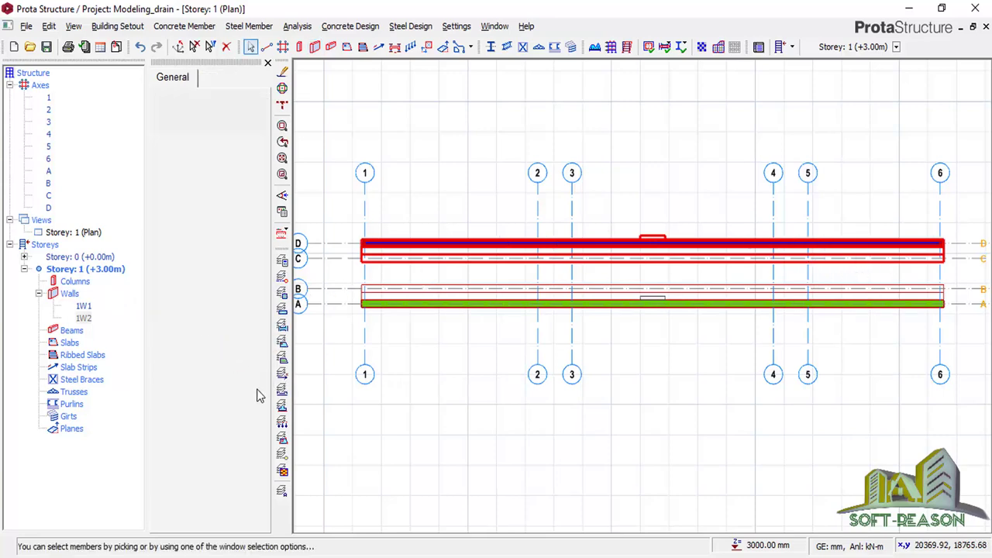
pyautogui.click(268, 62)
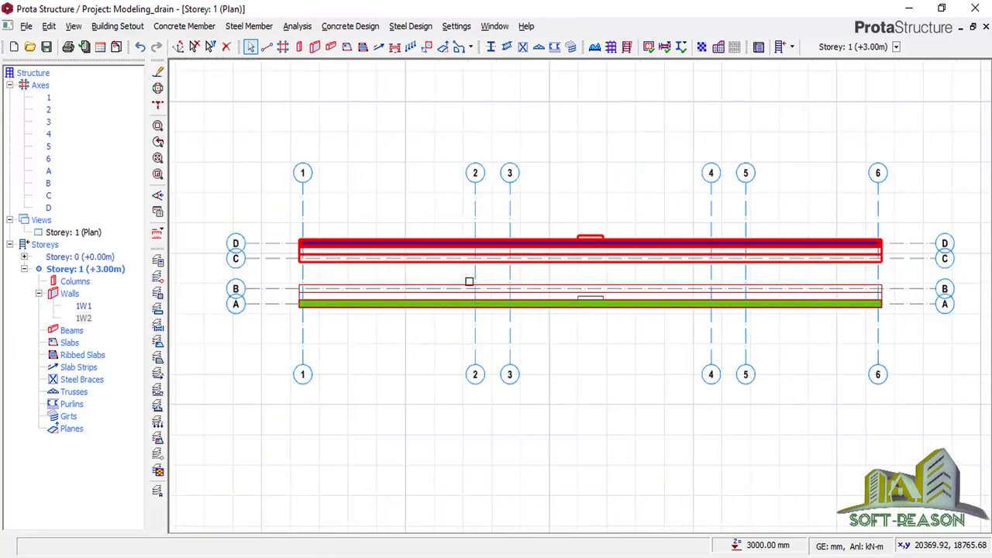
pyautogui.click(608, 325)
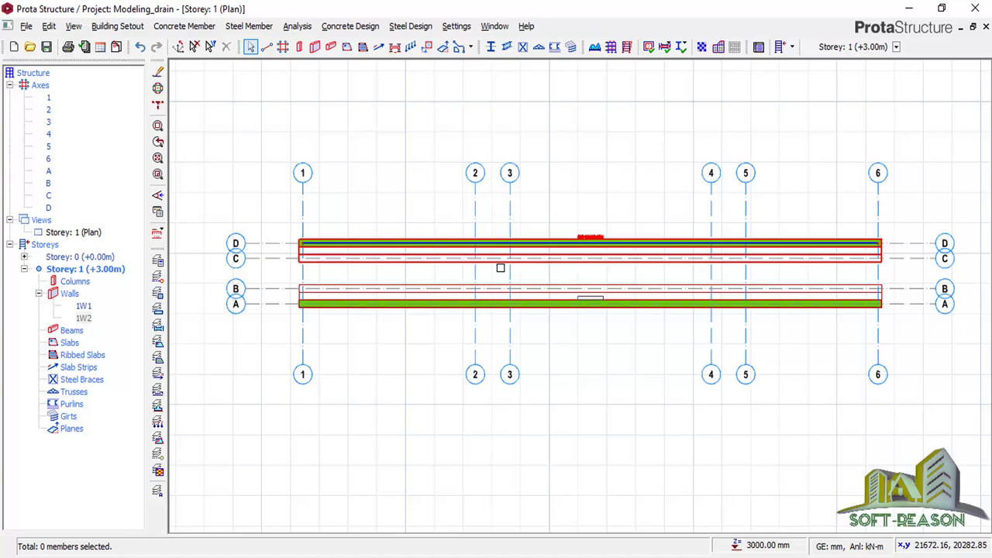
# - Insert 100 mm slab 1S1 by picking axes 1, A, 6 and D
pyautogui.click(346, 47)
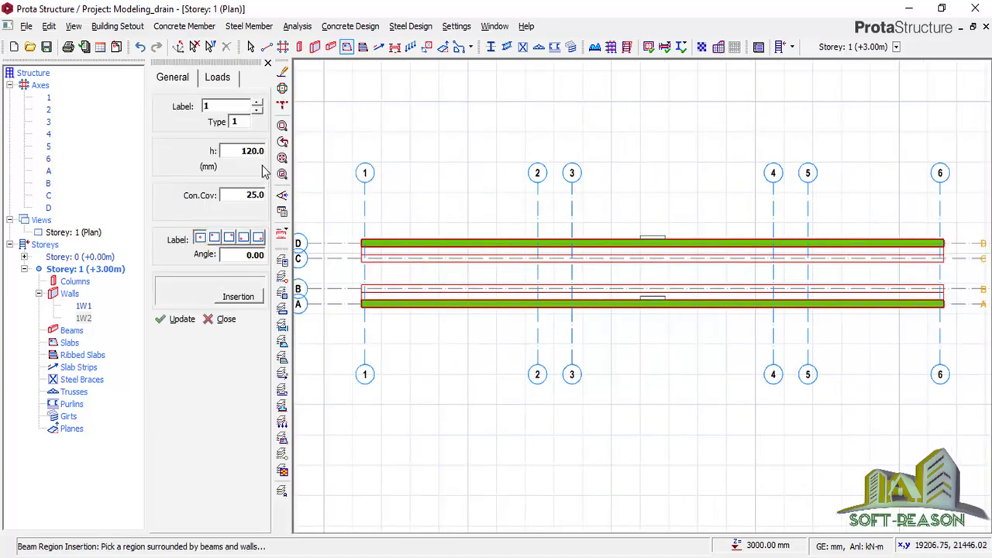
pyautogui.doubleClick(260, 150)
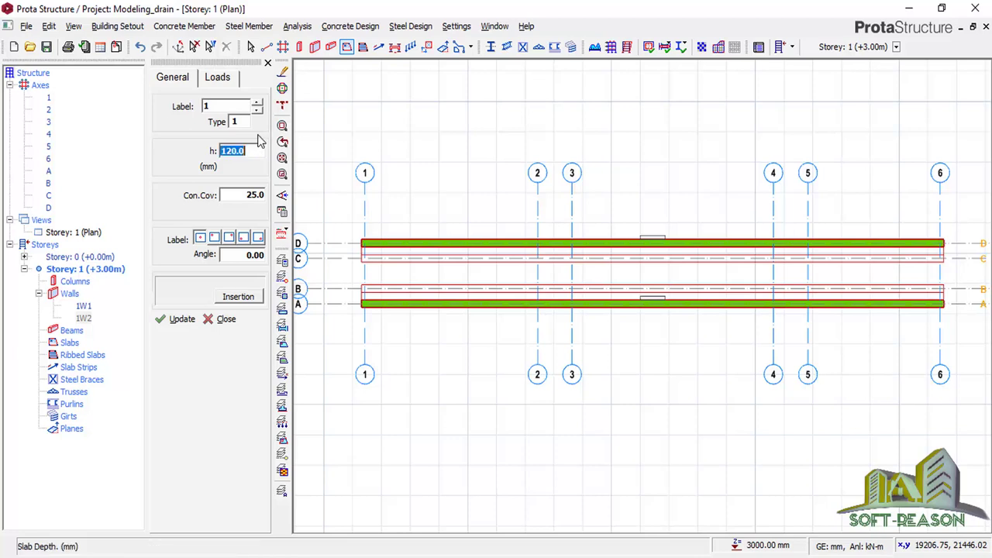
pyautogui.write('1')
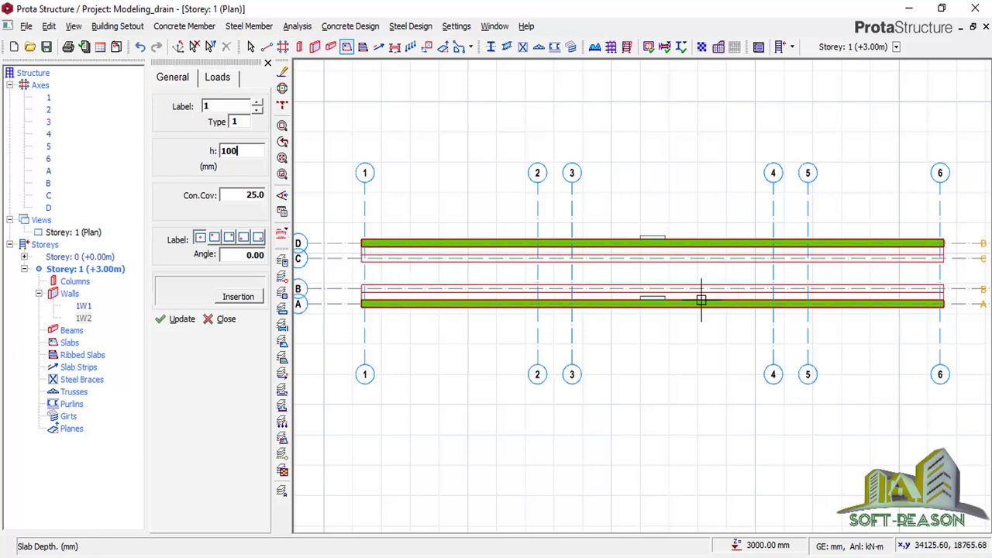
pyautogui.click(238, 300)
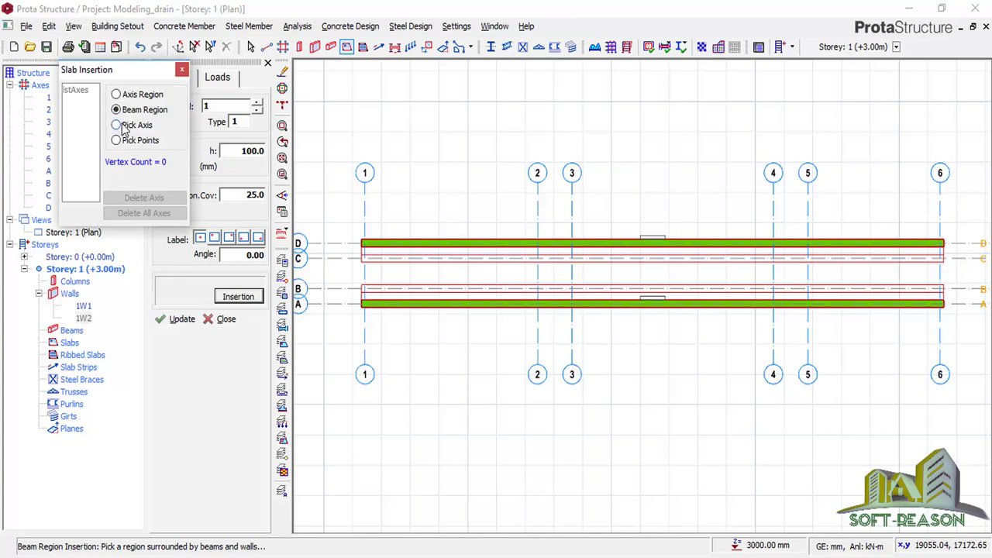
pyautogui.click(120, 126)
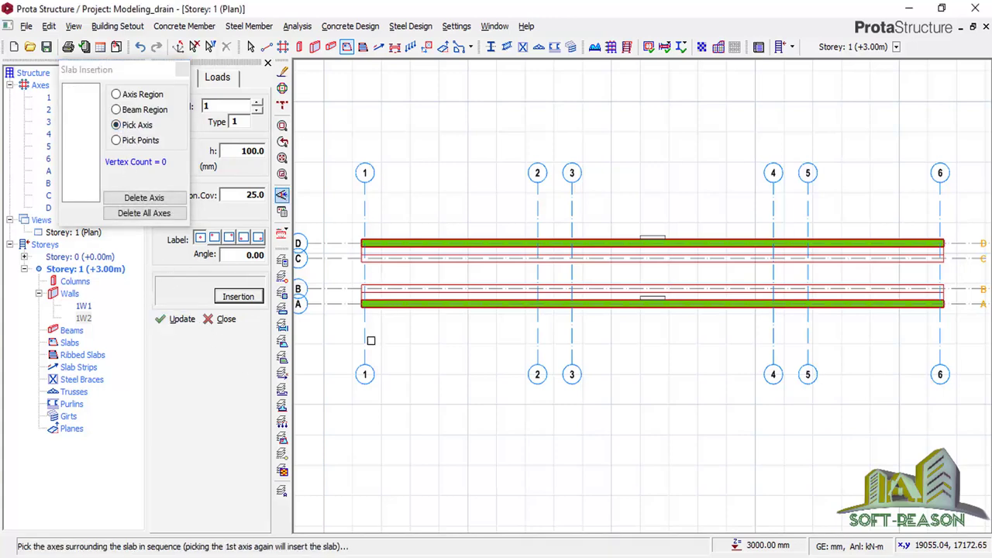
pyautogui.click(365, 331)
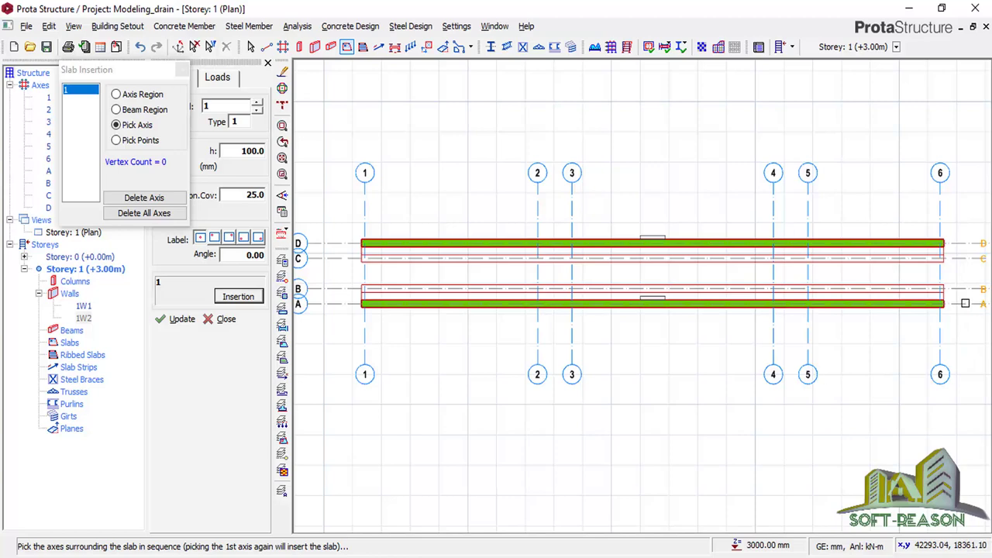
pyautogui.click(967, 303)
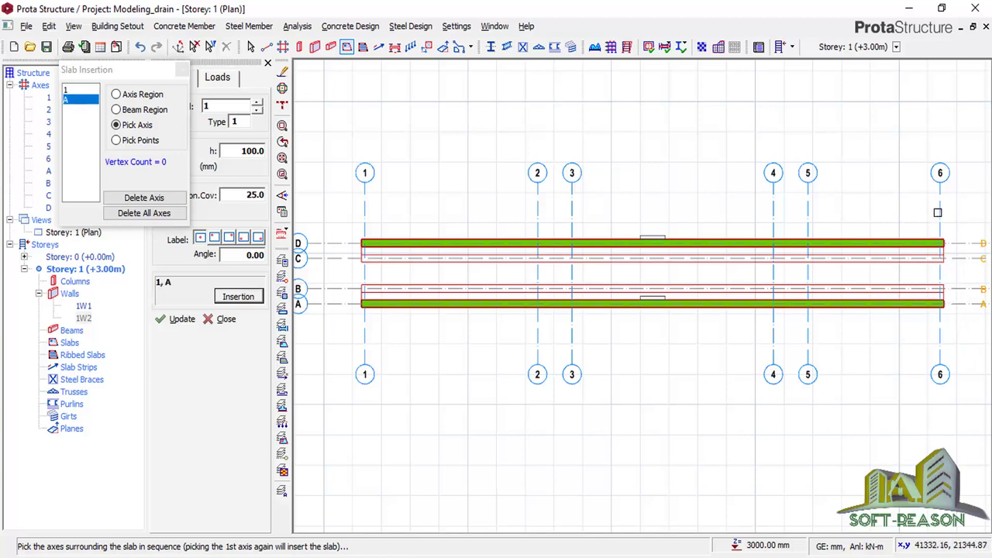
pyautogui.click(939, 209)
pyautogui.click(967, 244)
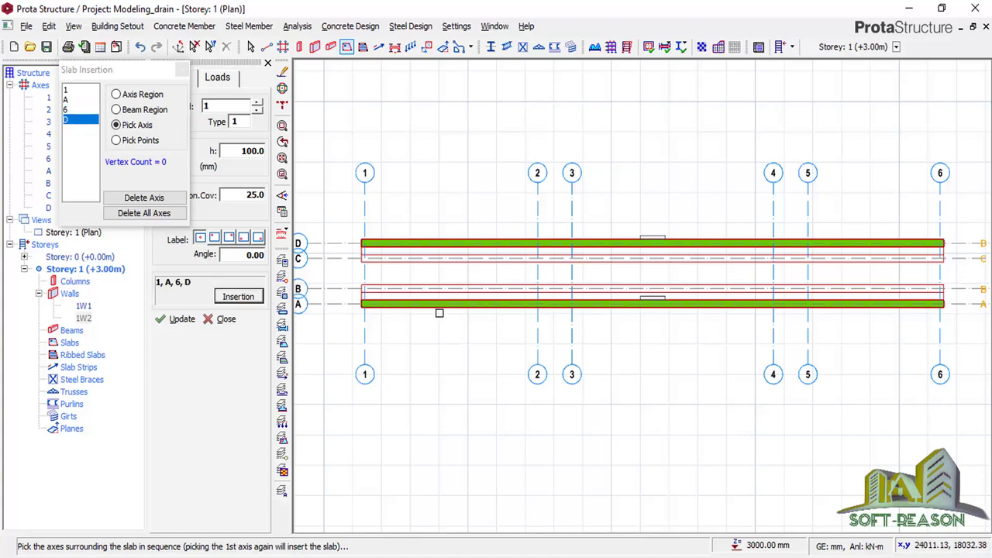
pyautogui.click(365, 344)
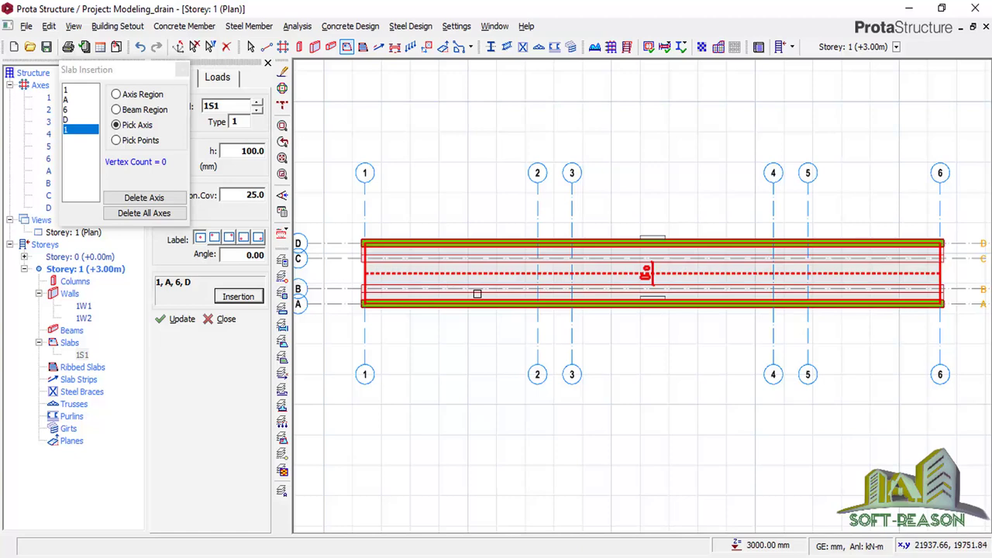
pyautogui.click(159, 213)
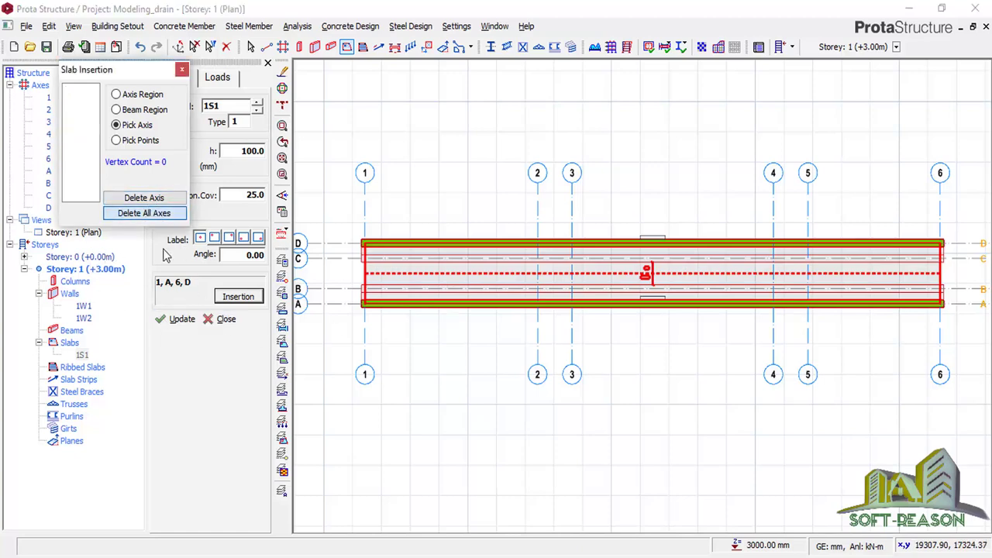
pyautogui.click(217, 321)
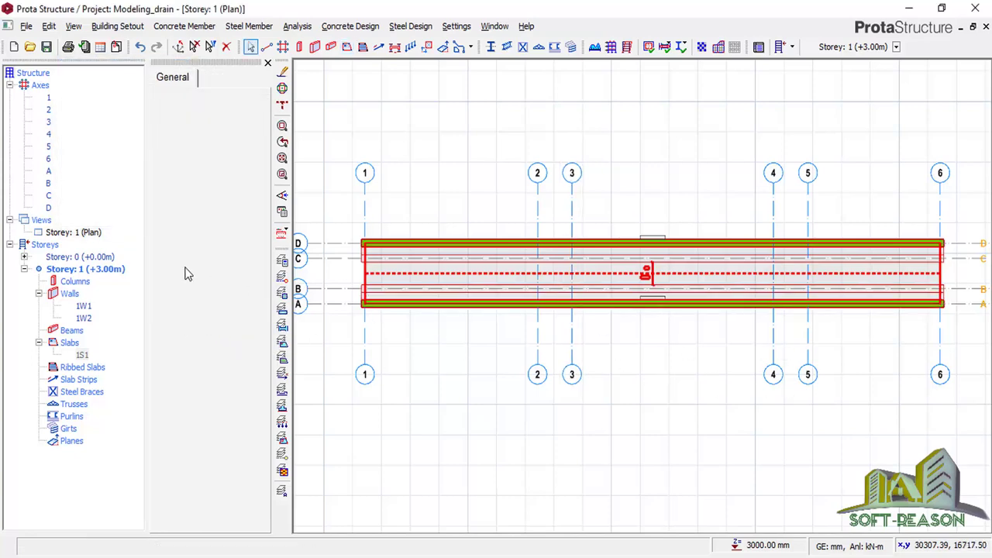
# - Switch the plan view to Storey 0
pyautogui.click(365, 325)
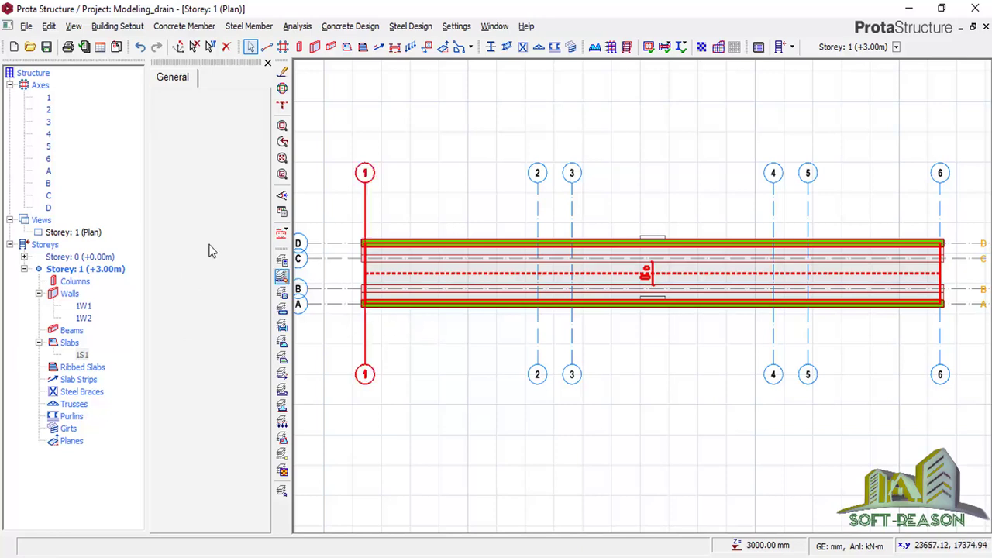
pyautogui.click(9, 85)
pyautogui.click(82, 232)
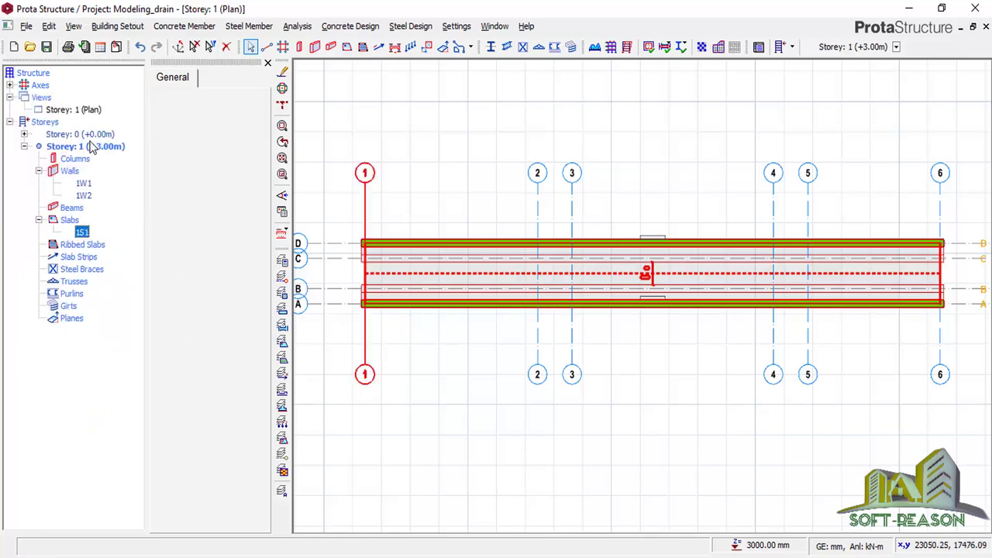
pyautogui.click(39, 220)
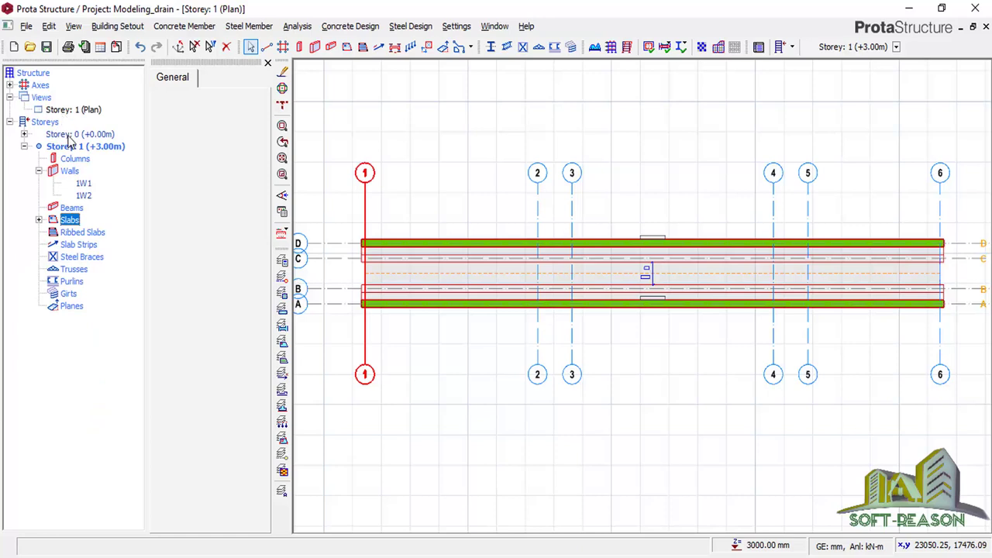
pyautogui.doubleClick(71, 135)
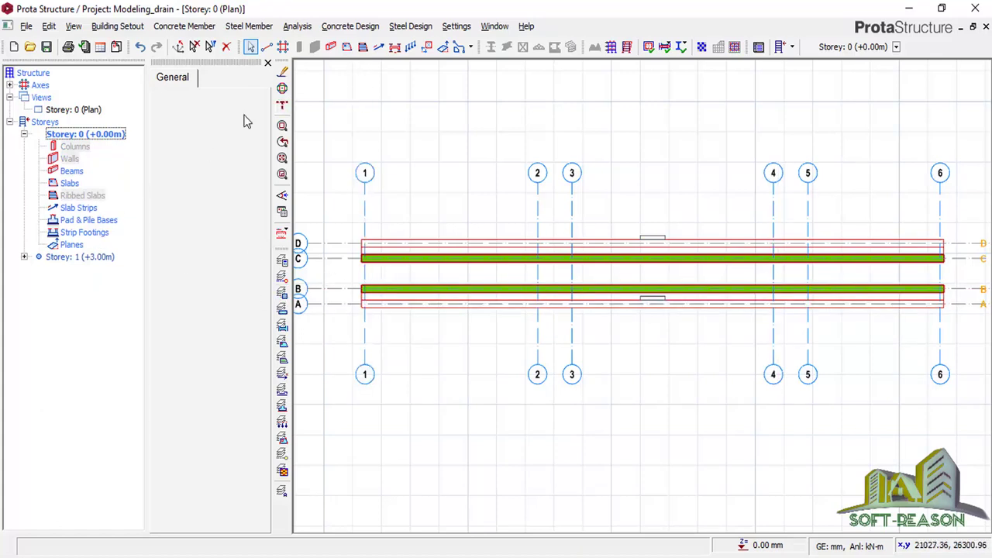
pyautogui.click(267, 64)
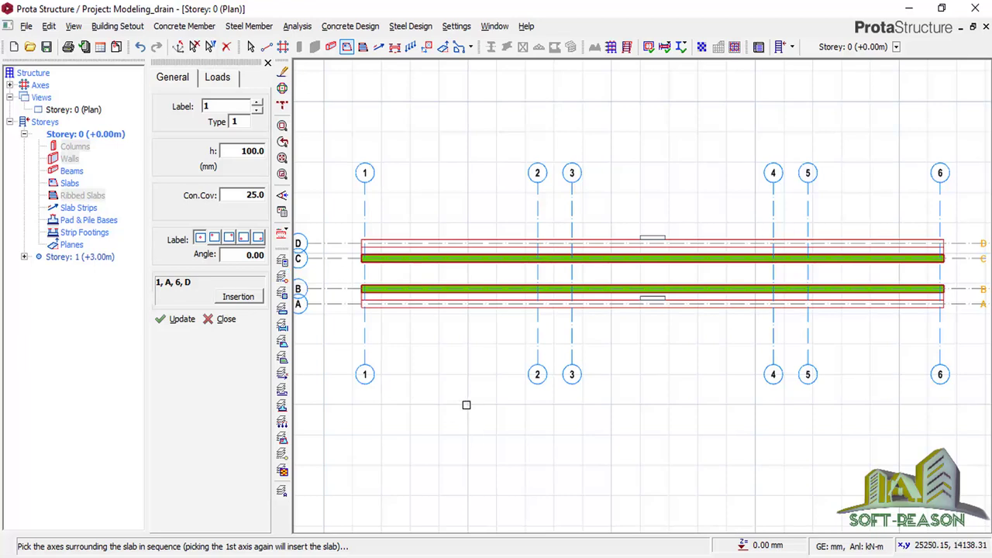
# - Create foundation slab FS1 by picking axes 1, B, 6 and C
pyautogui.click(240, 298)
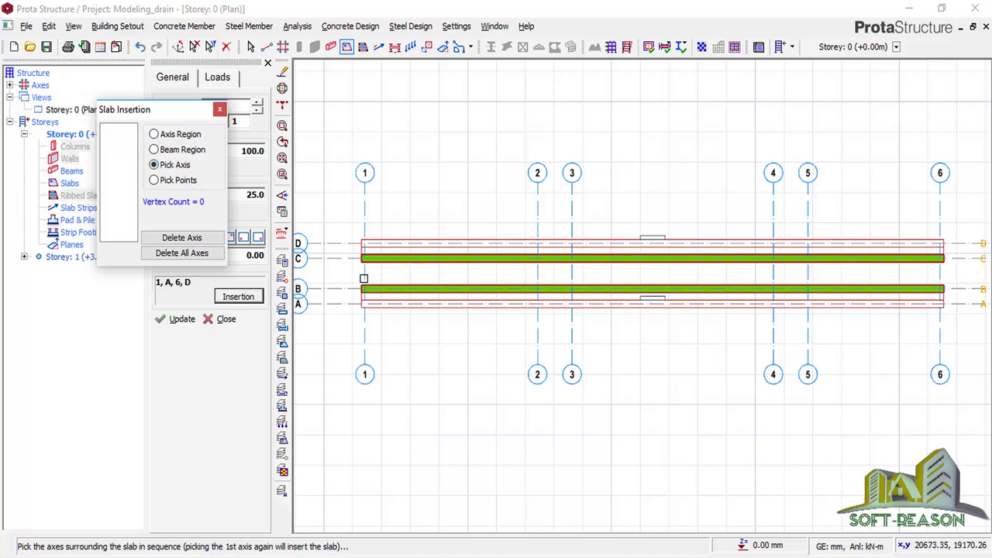
pyautogui.click(365, 276)
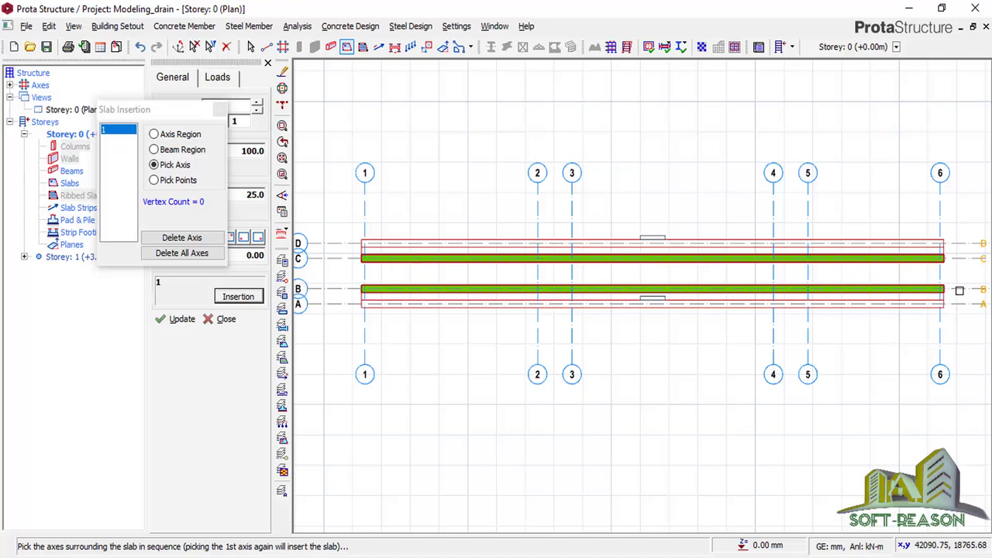
pyautogui.click(959, 290)
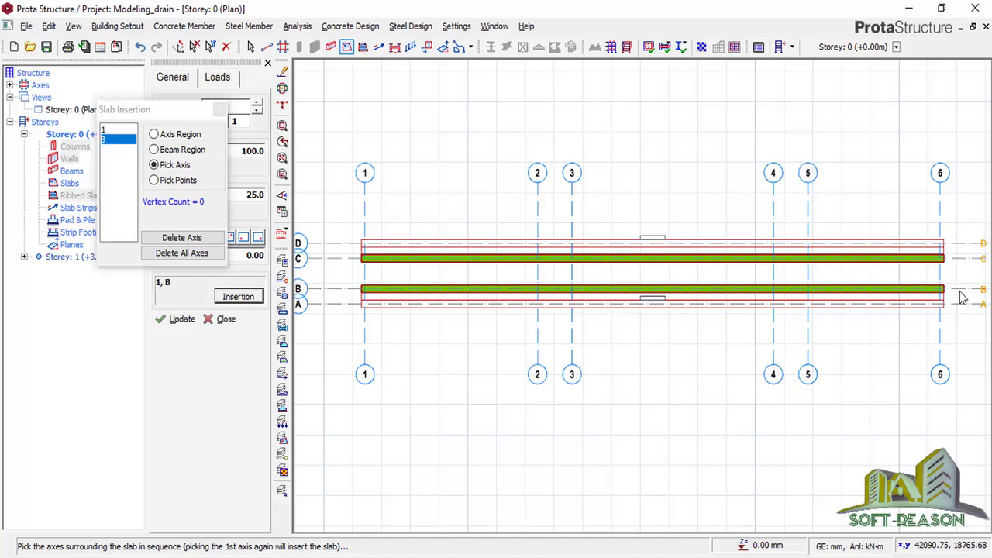
pyautogui.click(940, 209)
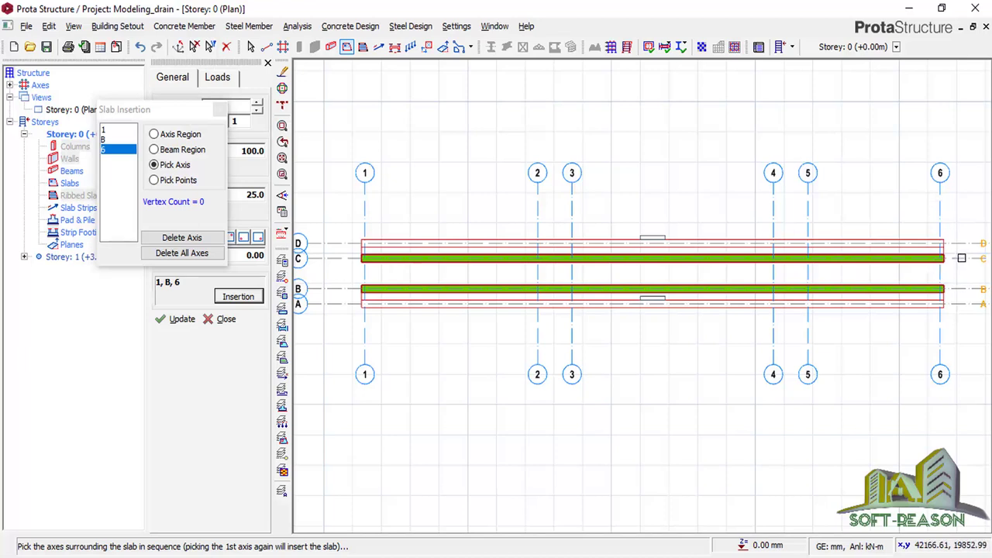
pyautogui.click(961, 257)
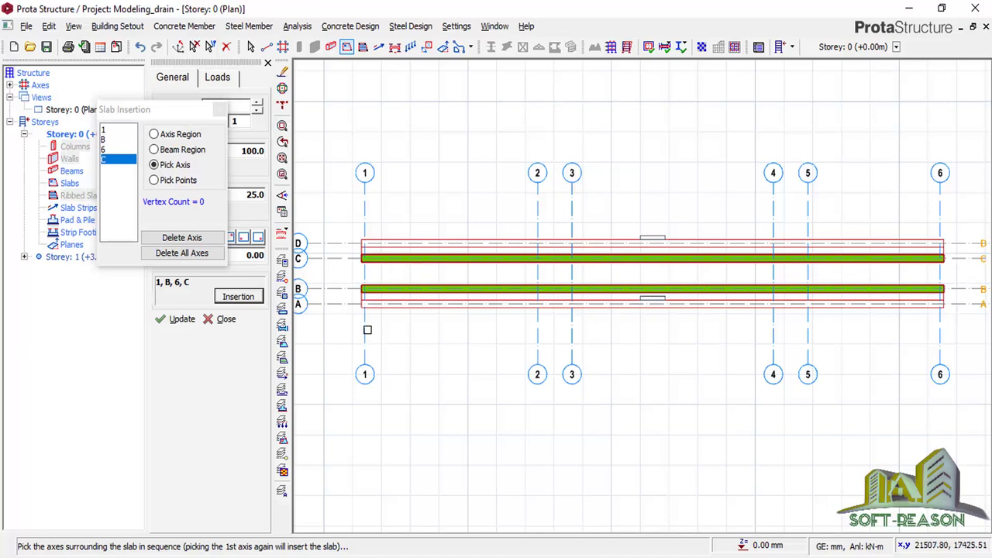
pyautogui.click(365, 329)
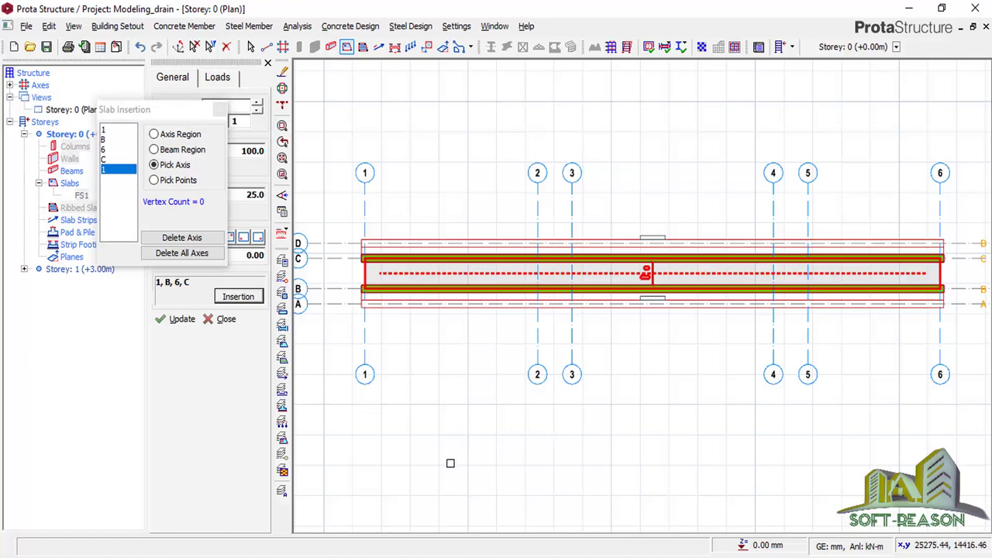
# - Clear the picked slab axes, apply the update and close slab insertion
pyautogui.click(188, 257)
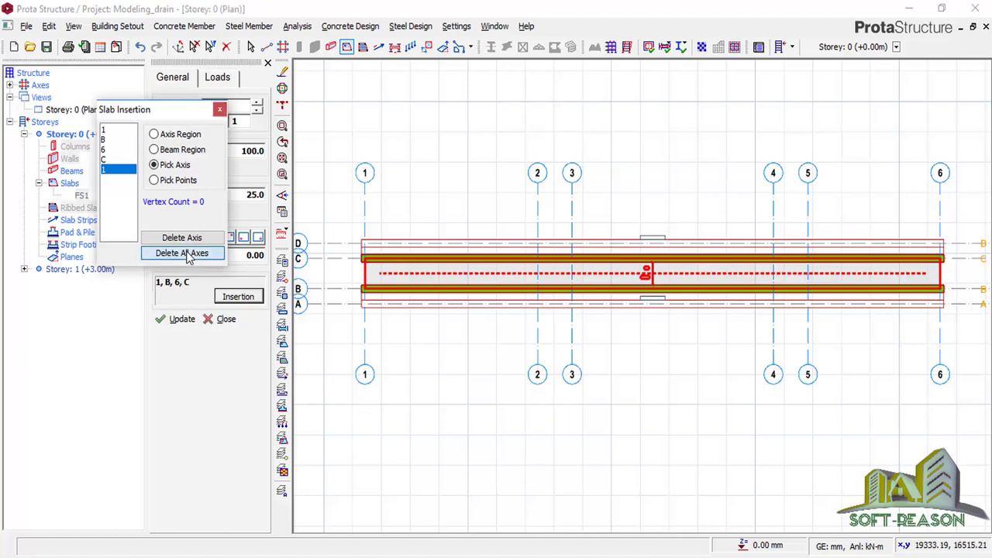
pyautogui.click(188, 255)
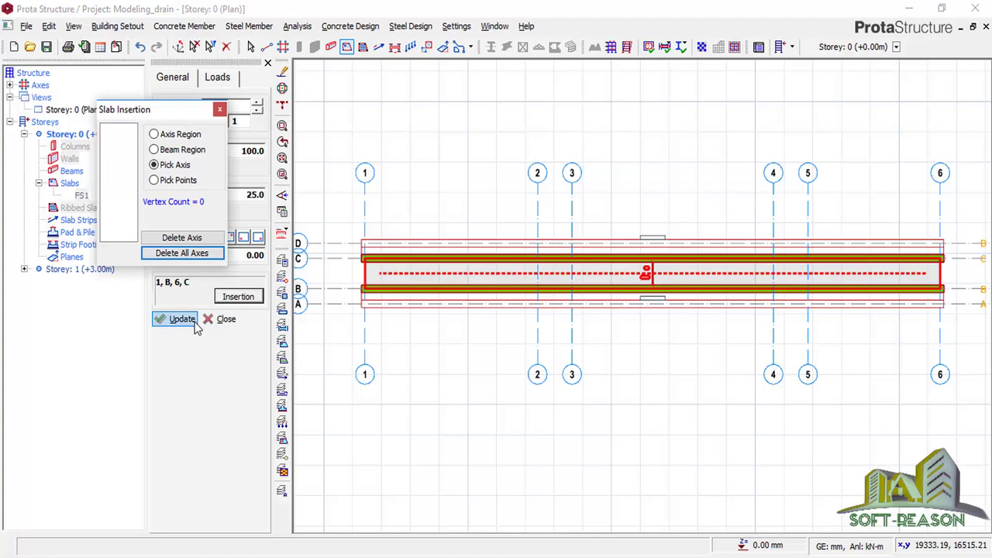
pyautogui.click(172, 327)
pyautogui.click(237, 295)
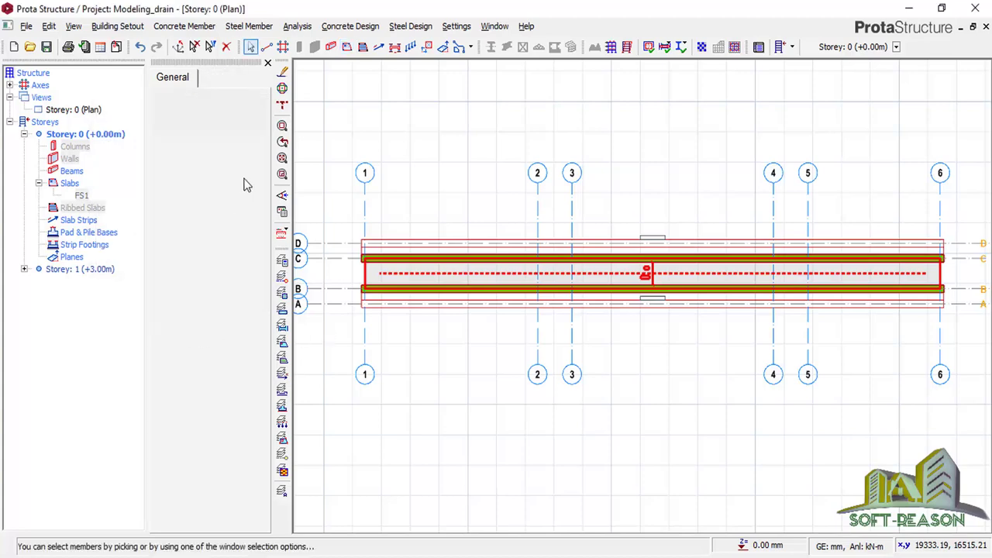
pyautogui.click(267, 62)
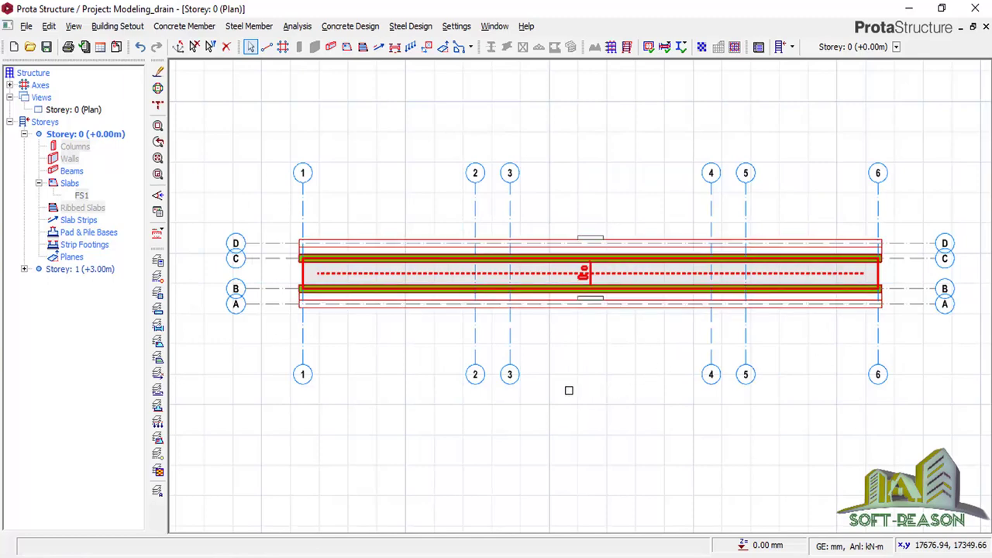
# - In Edit Storey, set Storey 1 height to 2000 mm and foundation depth to 150 mm
pyautogui.click(116, 26)
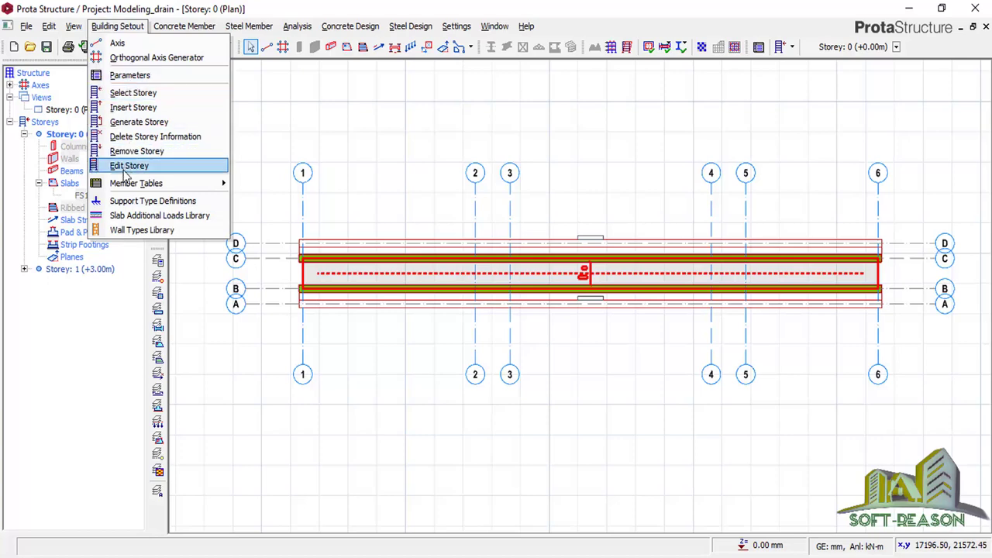
pyautogui.click(124, 167)
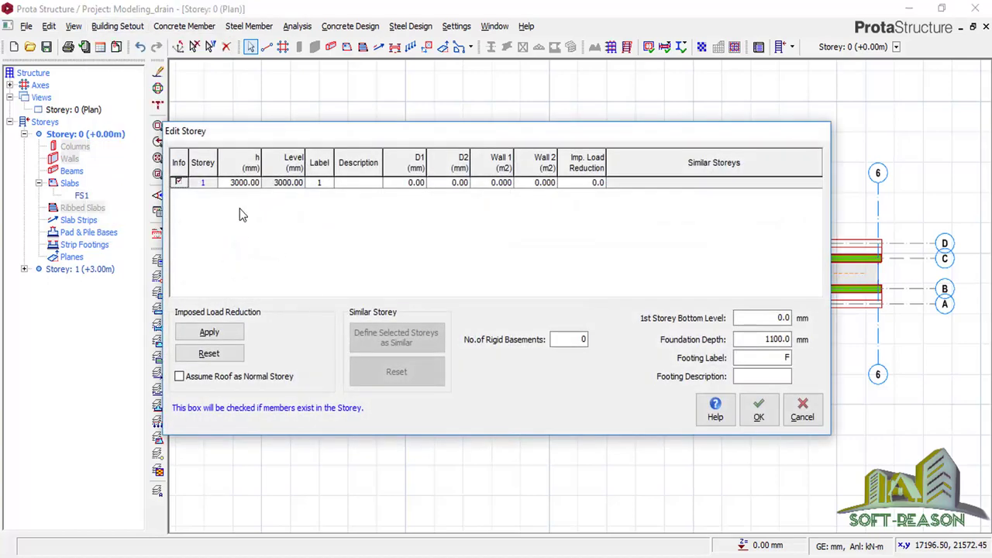
pyautogui.click(228, 185)
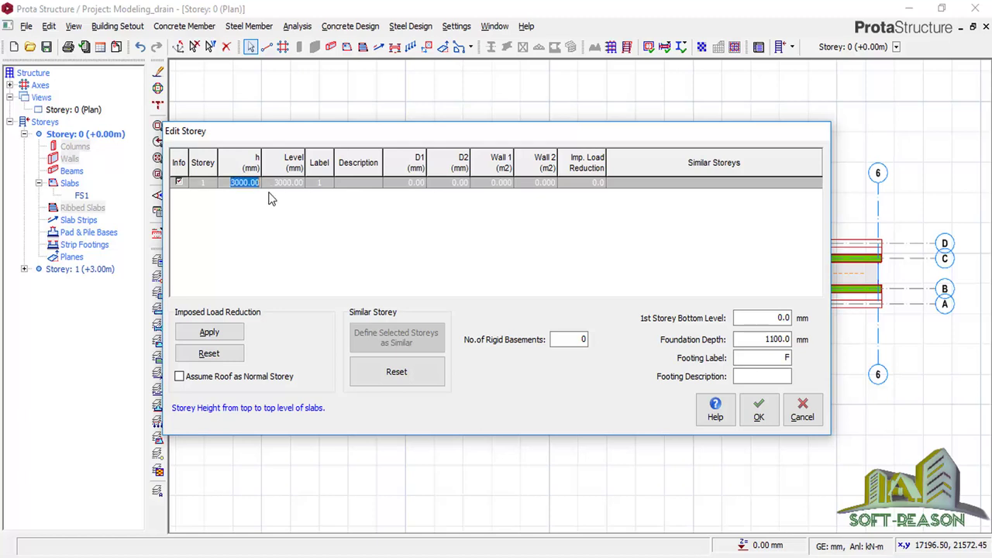
pyautogui.press('BackSpace')
pyautogui.doubleClick(767, 338)
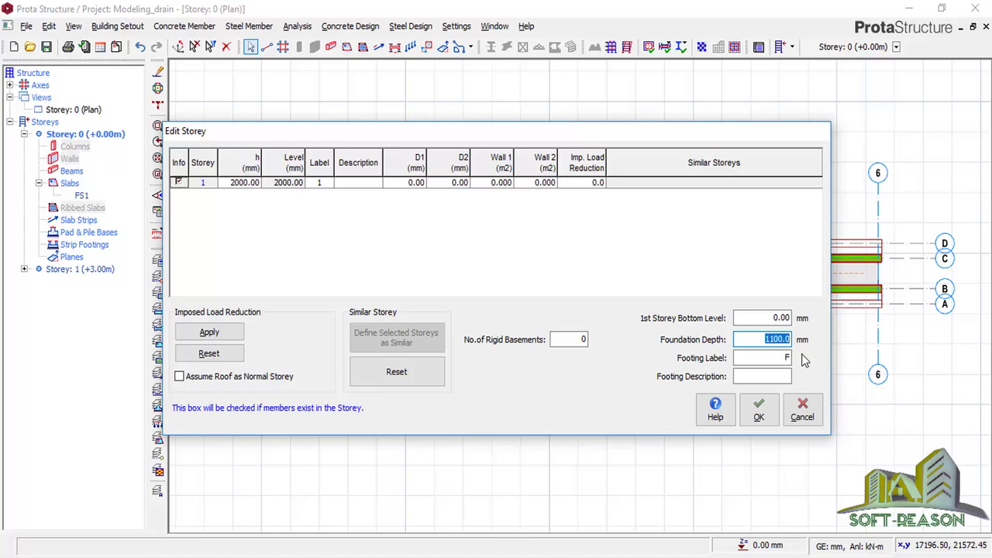
pyautogui.write('2')
pyautogui.write('0')
pyautogui.write('1')
pyautogui.write('50')
pyautogui.click(760, 418)
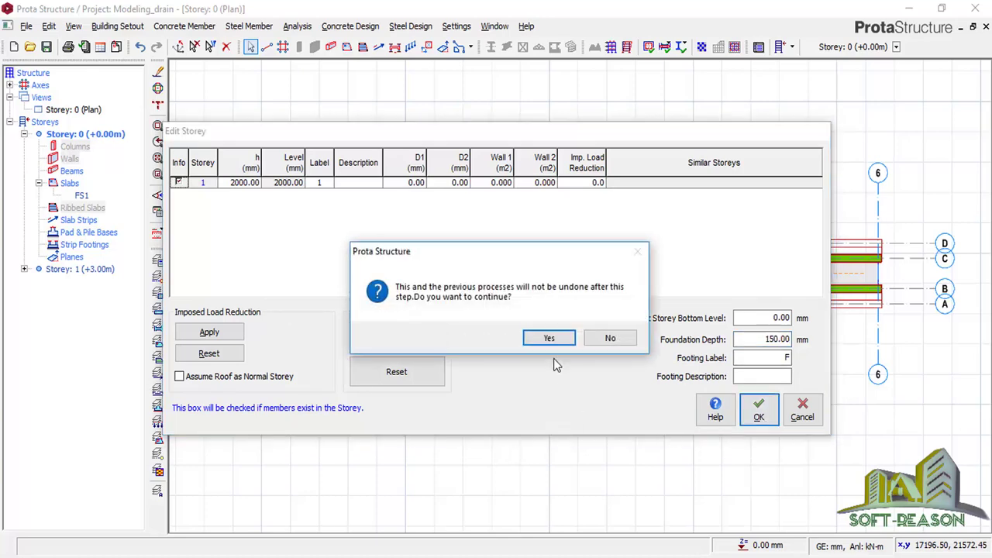
# - Confirm the storey change so Storey 1 sits at +2.00m
pyautogui.click(542, 339)
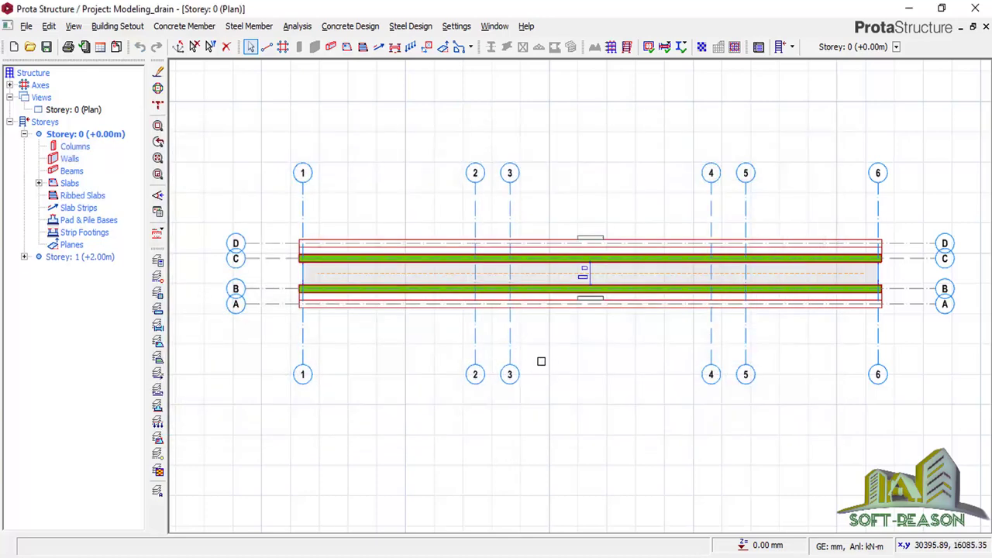
pyautogui.scroll(2, 541, 358)
pyautogui.scroll(-1, 540, 358)
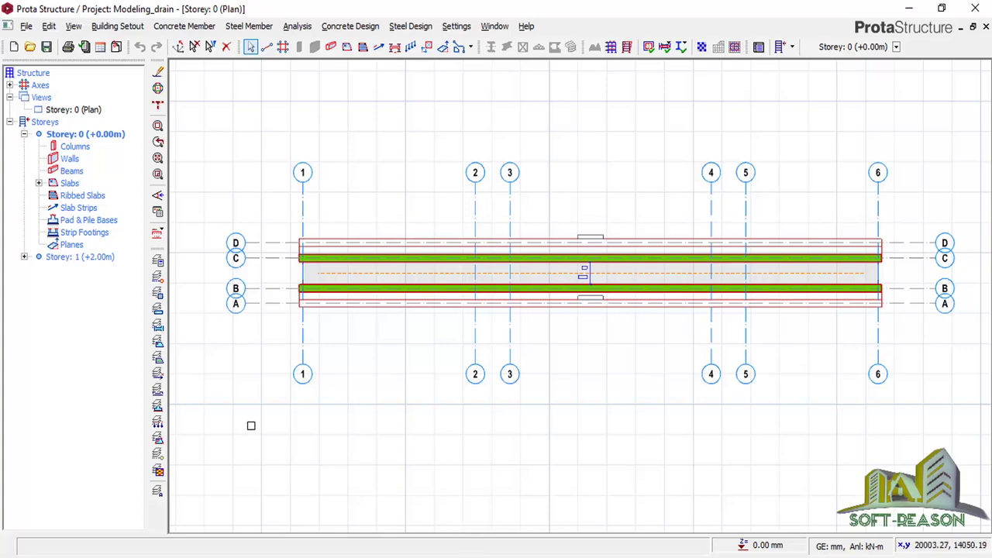
# - Show Storey 0 in a 3D view and orbit to look along the drain
pyautogui.click(90, 109)
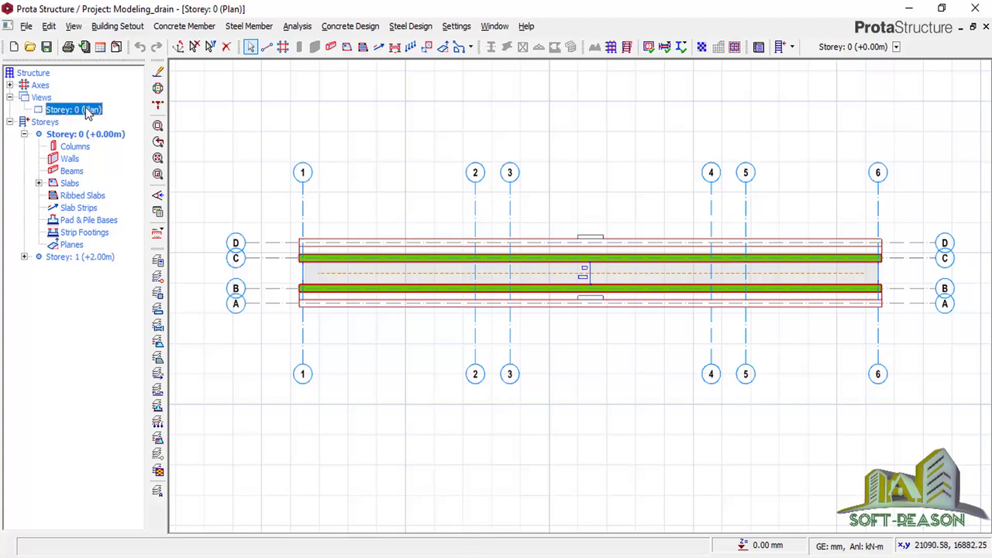
pyautogui.rightClick(90, 110)
pyautogui.click(122, 136)
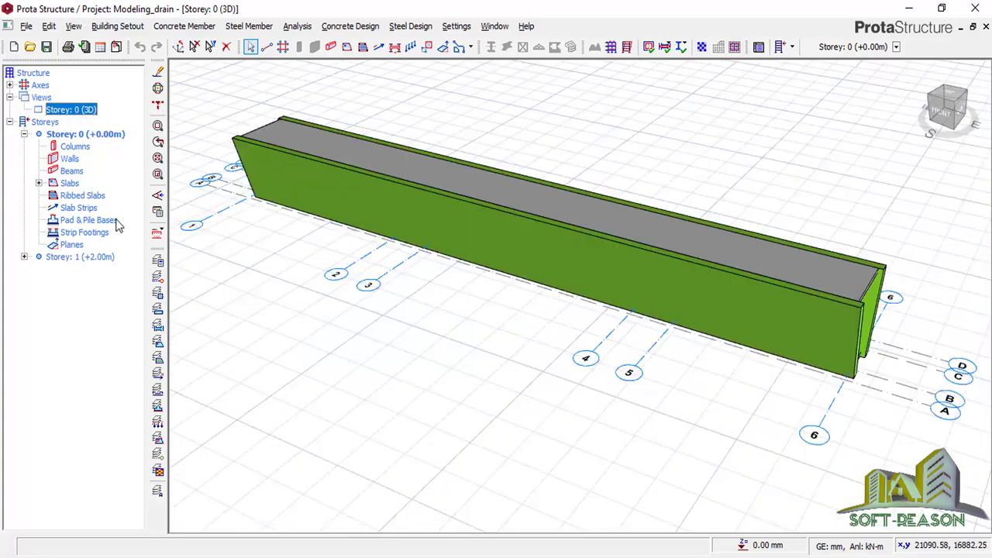
pyautogui.scroll(5, 651, 427)
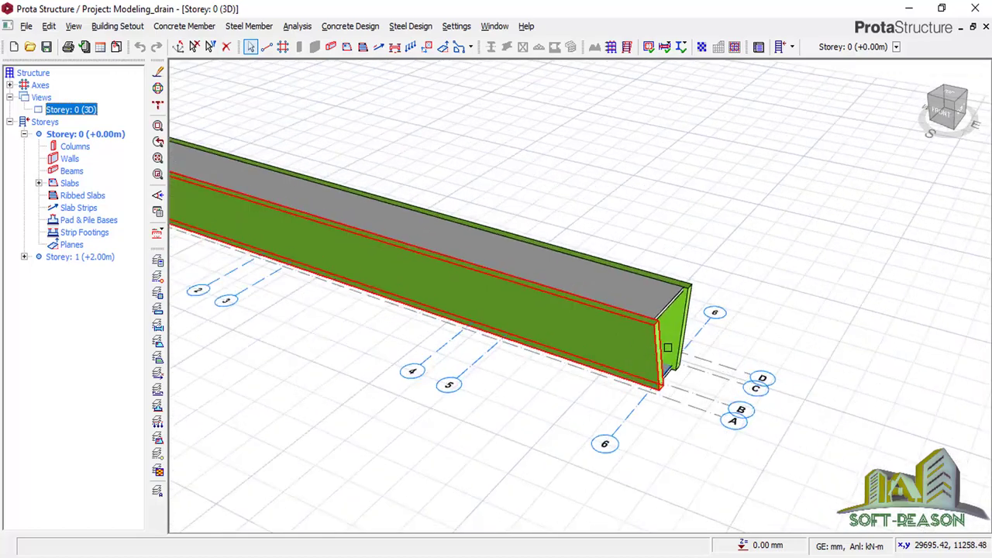
pyautogui.moveTo(651, 427)
pyautogui.mouseDown(button='middle')
pyautogui.moveTo(591, 398)
pyautogui.moveTo(664, 238)
pyautogui.mouseUp(button='middle')
# - Select then deselect both drain walls, and activate Storey 1 (+2.00m)
pyautogui.scroll(-1, 471, 395)
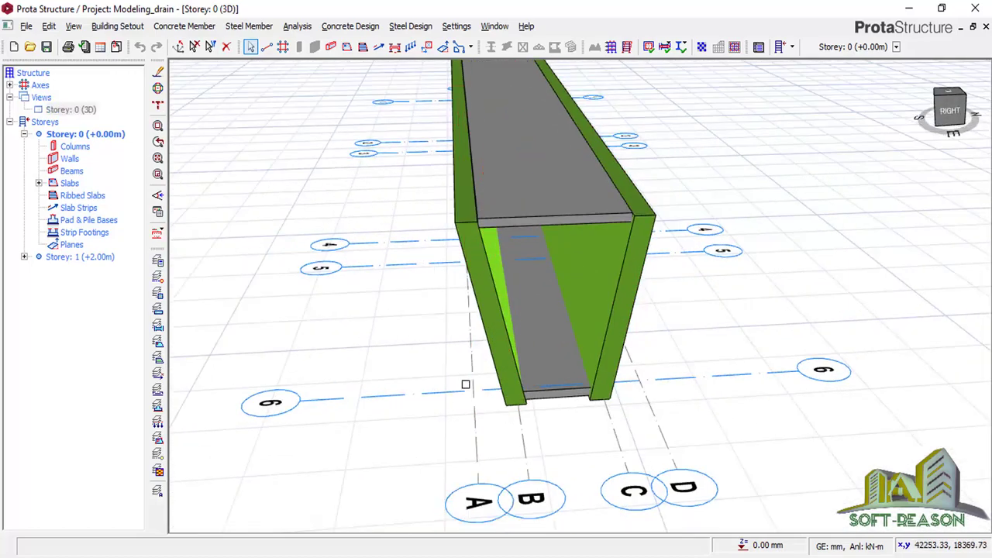
pyautogui.click(637, 265)
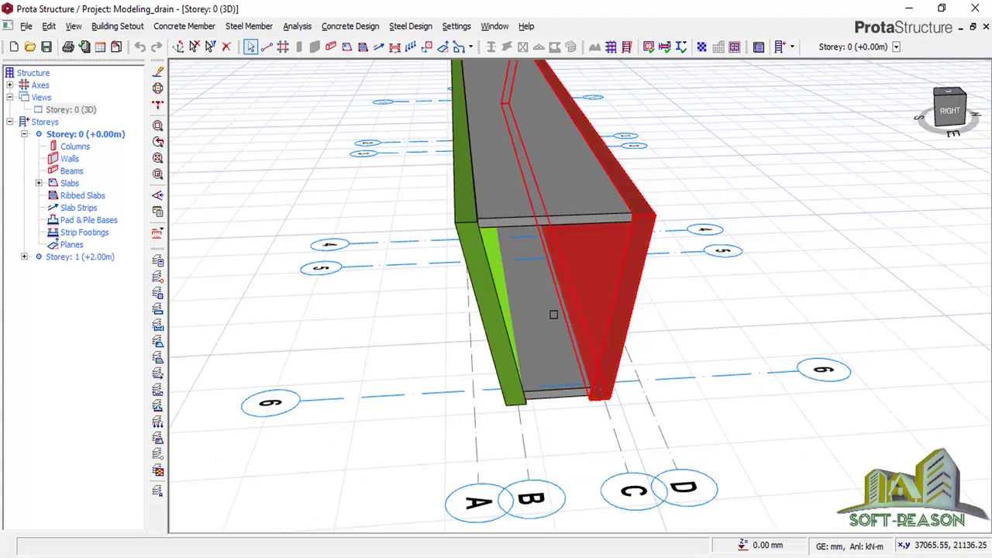
pyautogui.click(476, 267)
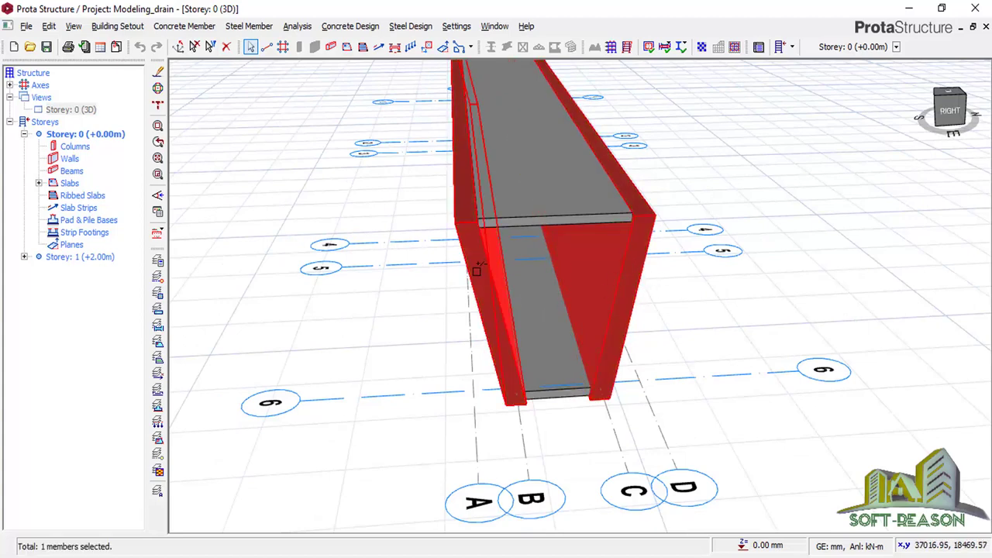
pyautogui.rightClick(285, 126)
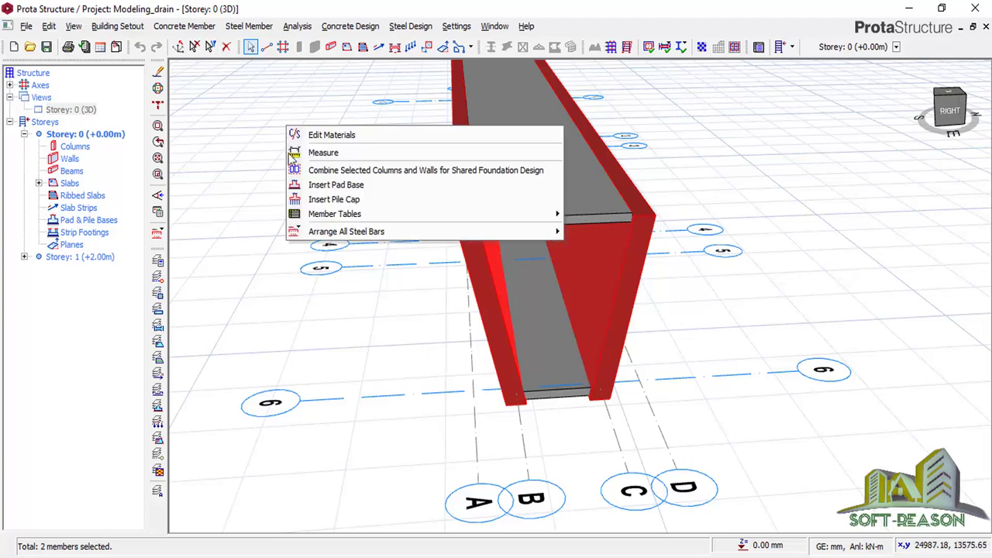
pyautogui.click(765, 165)
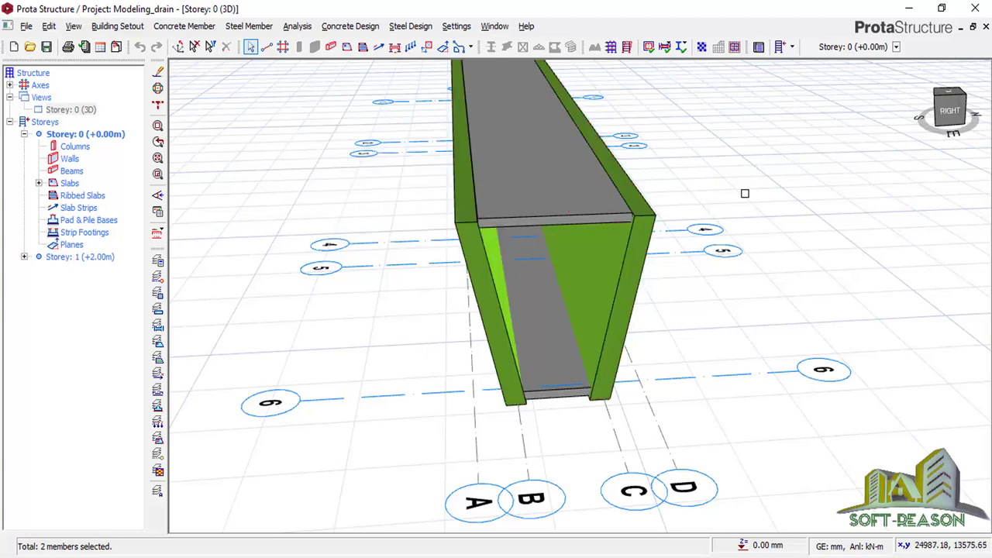
pyautogui.doubleClick(80, 258)
# - Select drain walls 1W1 and 1W2 on Storey 1 and bring up their context menu
pyautogui.click(157, 195)
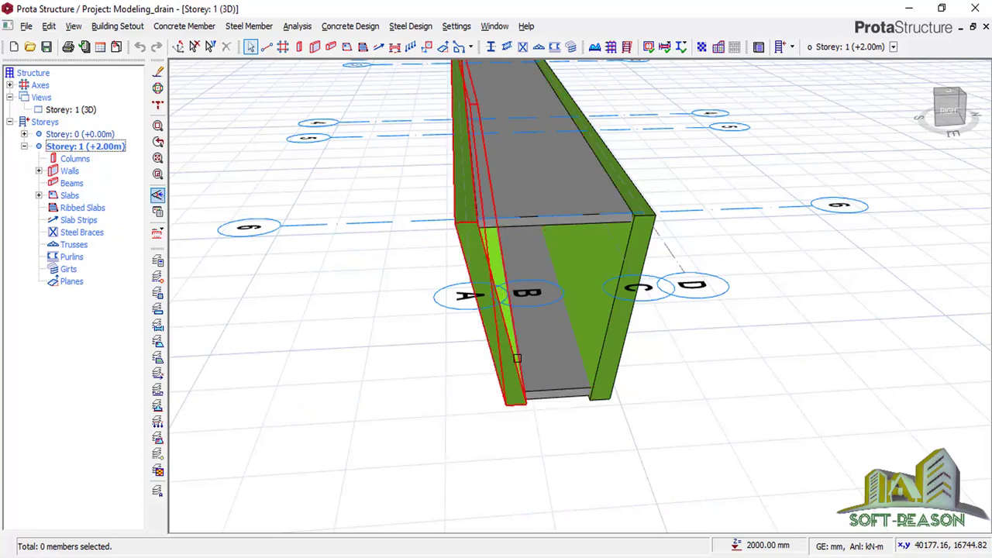
pyautogui.click(474, 248)
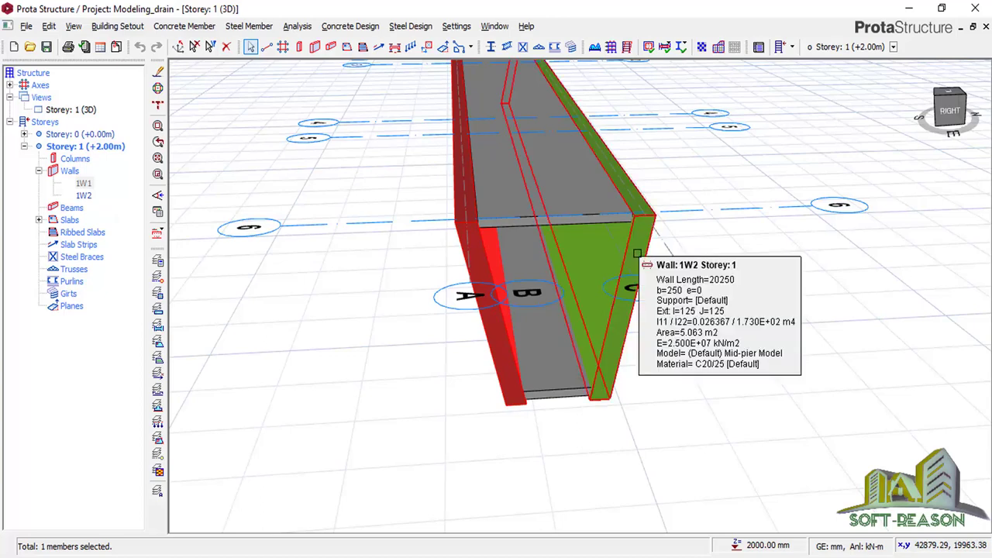
pyautogui.click(637, 253)
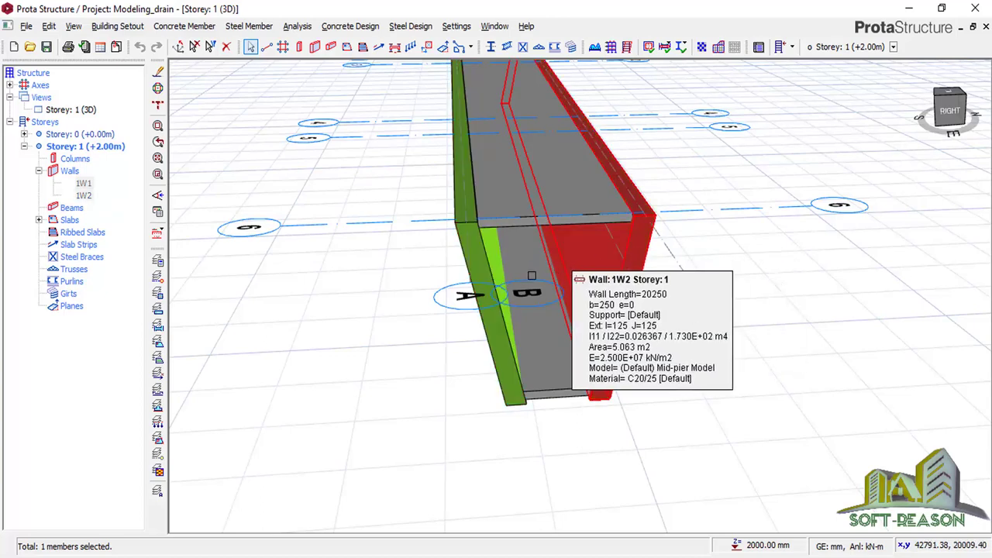
pyautogui.click(484, 258)
pyautogui.rightClick(386, 275)
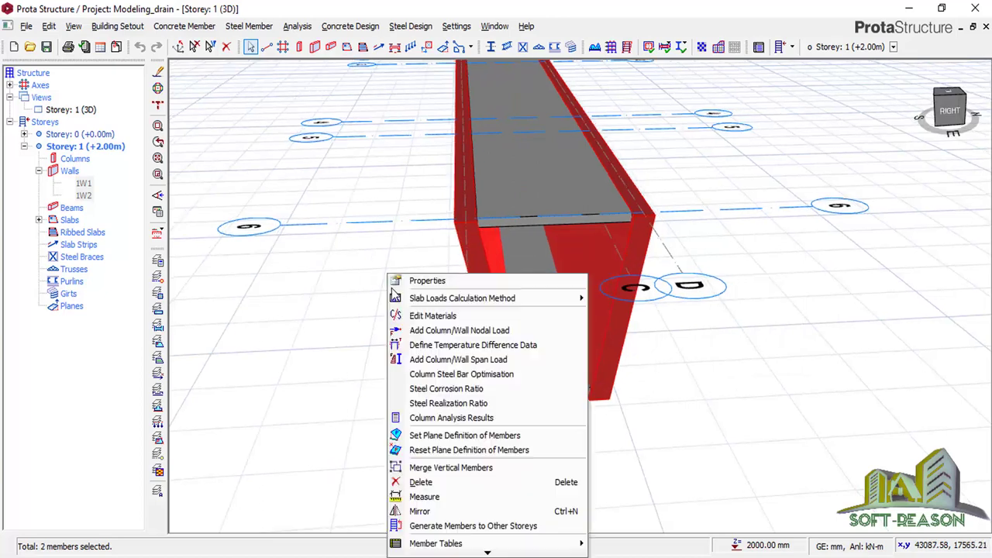
# - In the Wall Table, set width b of walls 1W1 and 1W2 to 100 mm
pyautogui.click(425, 281)
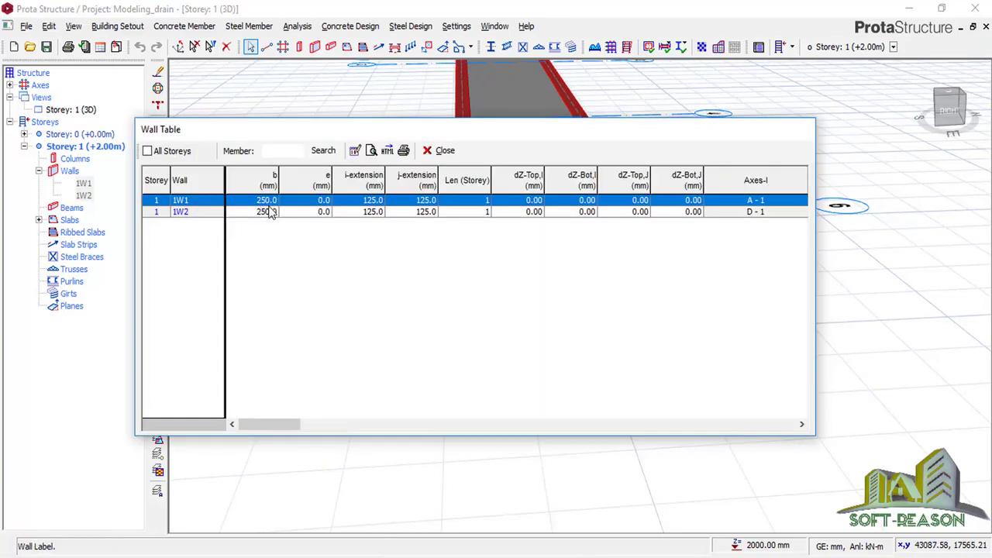
pyautogui.click(266, 178)
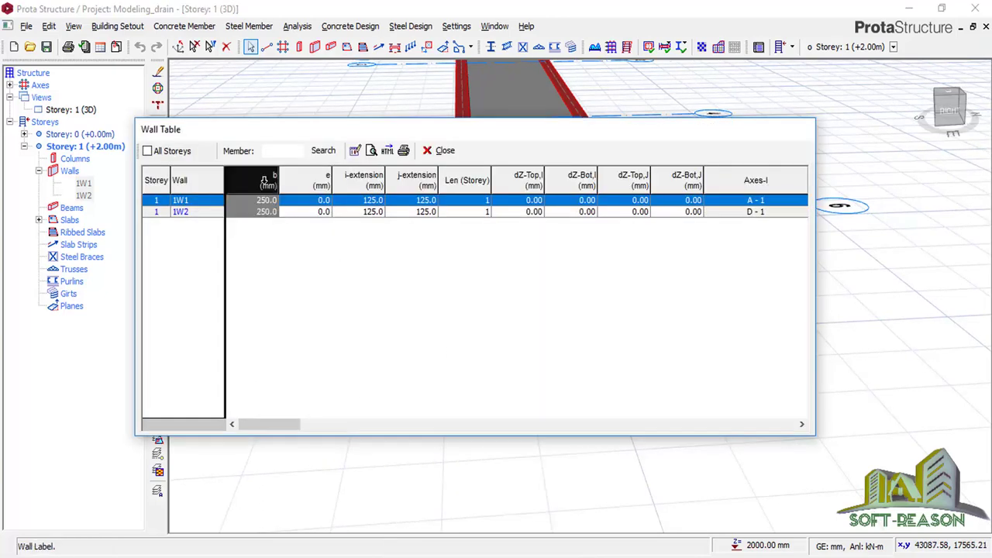
pyautogui.click(355, 152)
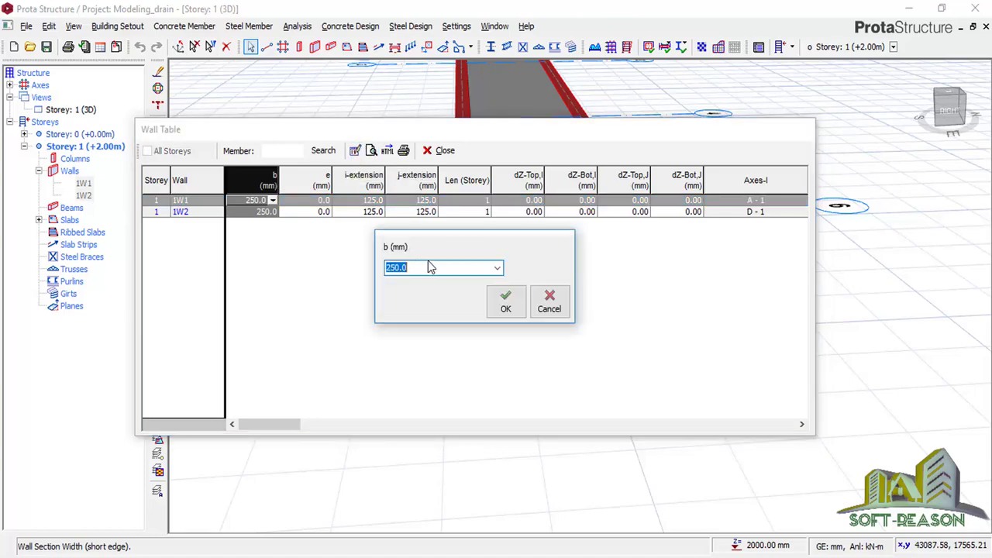
pyautogui.write('1')
pyautogui.write('00')
pyautogui.click(507, 314)
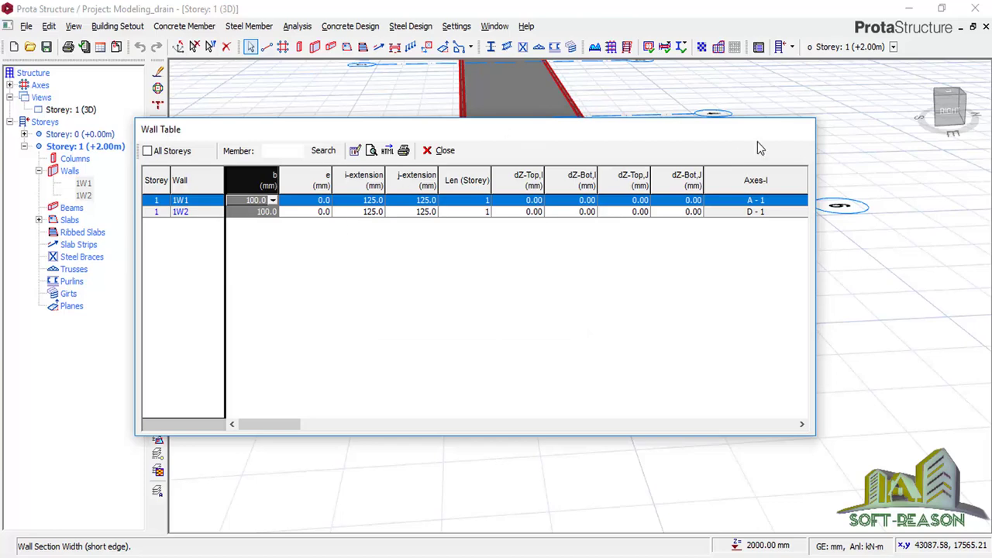
pyautogui.click(442, 151)
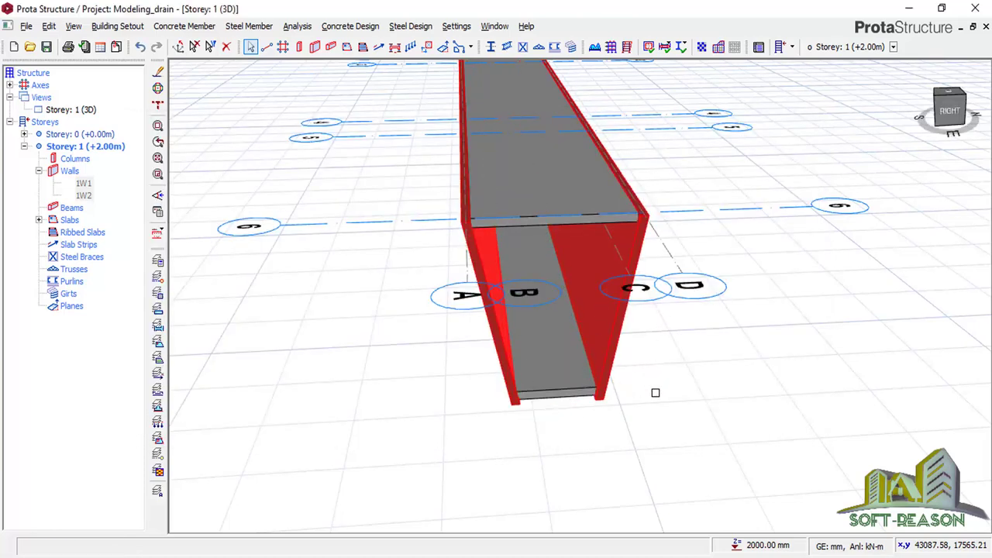
# - Orbit to a front view, then bring up the view menu for 'Storey: 1 (3D)'
pyautogui.scroll(-3, 571, 471)
pyautogui.scroll(2, 532, 199)
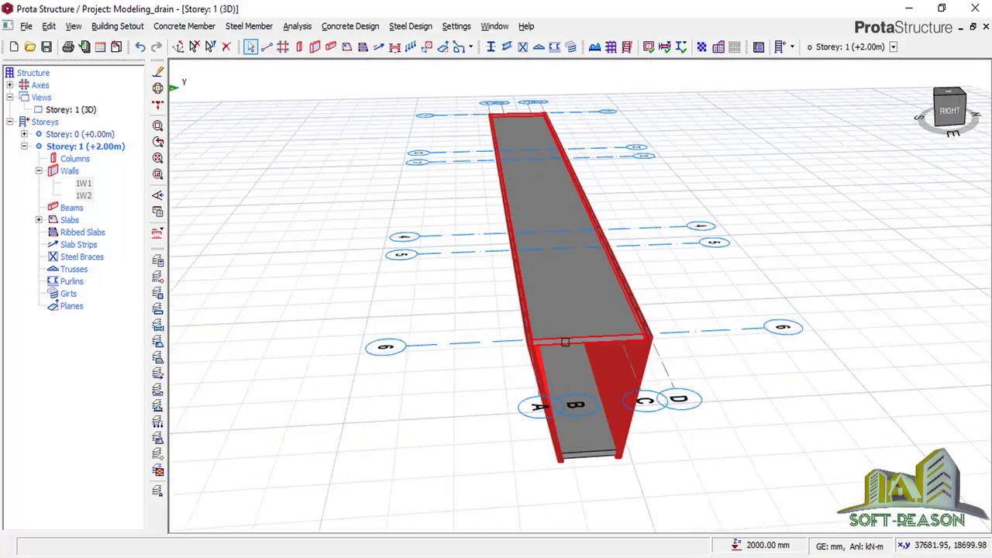
pyautogui.moveTo(452, 389)
pyautogui.mouseDown(button='middle')
pyautogui.moveTo(549, 376)
pyautogui.moveTo(531, 385)
pyautogui.mouseUp(button='middle')
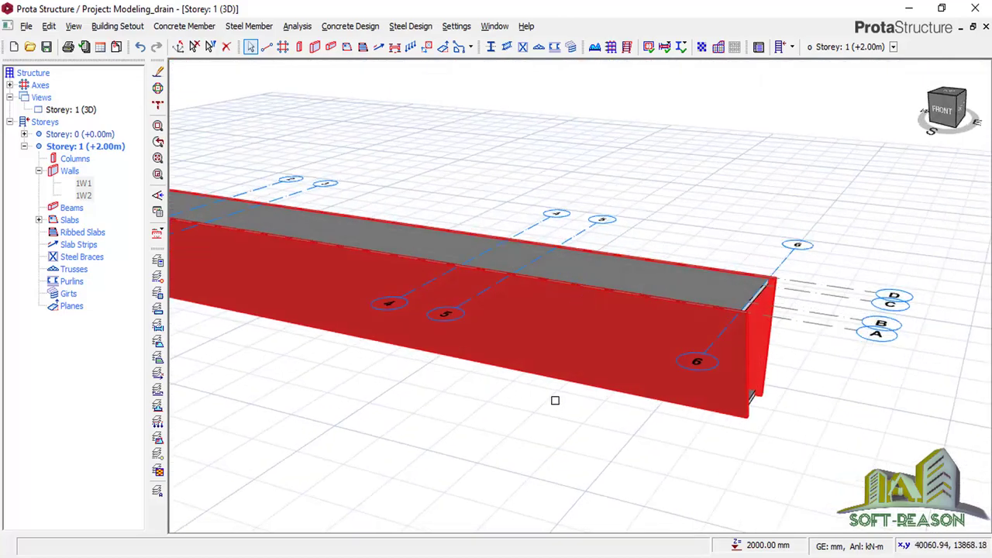
pyautogui.moveTo(659, 445); pyautogui.dragTo(535, 419, button='middle')
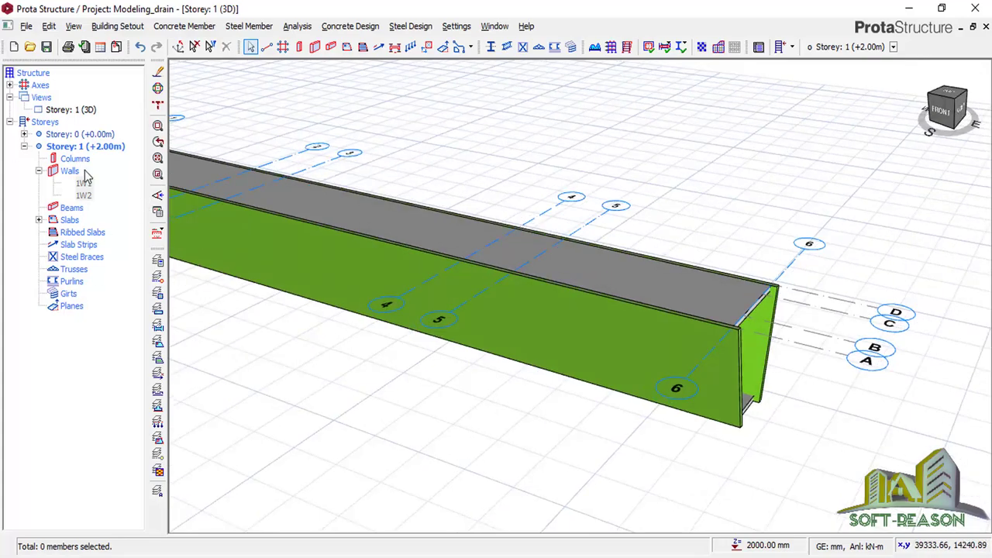
pyautogui.click(82, 109)
pyautogui.rightClick(97, 110)
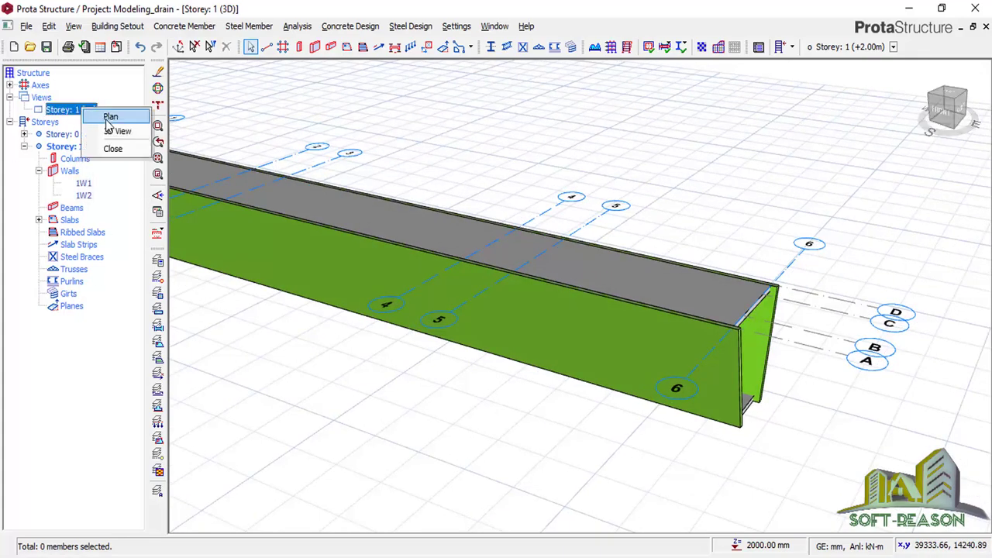
# - Switch Storey 1 to Plan view and zoom around walls 1W1 and 1W2
pyautogui.click(109, 117)
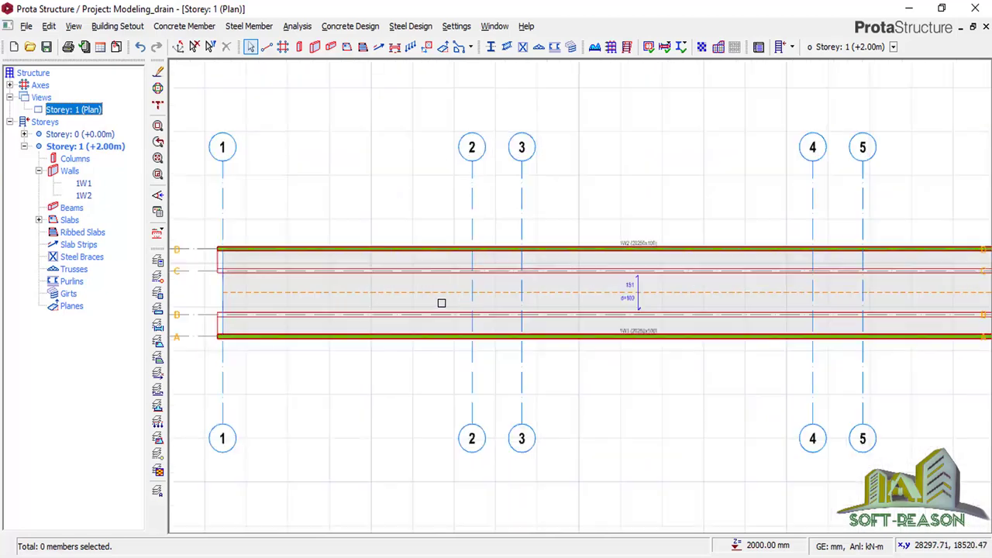
pyautogui.scroll(2, 473, 293)
pyautogui.scroll(2, 478, 232)
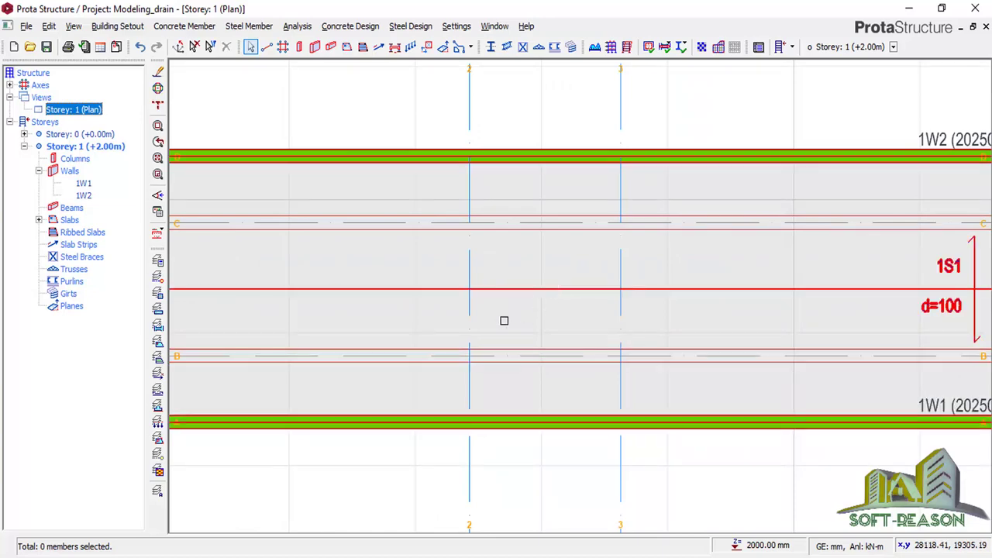
pyautogui.scroll(-1, 539, 286)
pyautogui.scroll(-5, 541, 286)
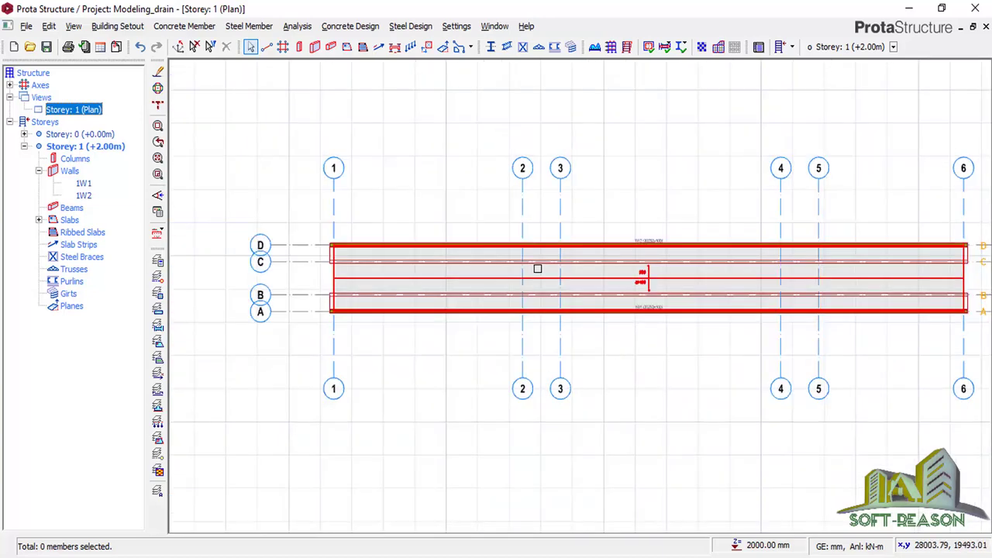
pyautogui.scroll(4, 545, 285)
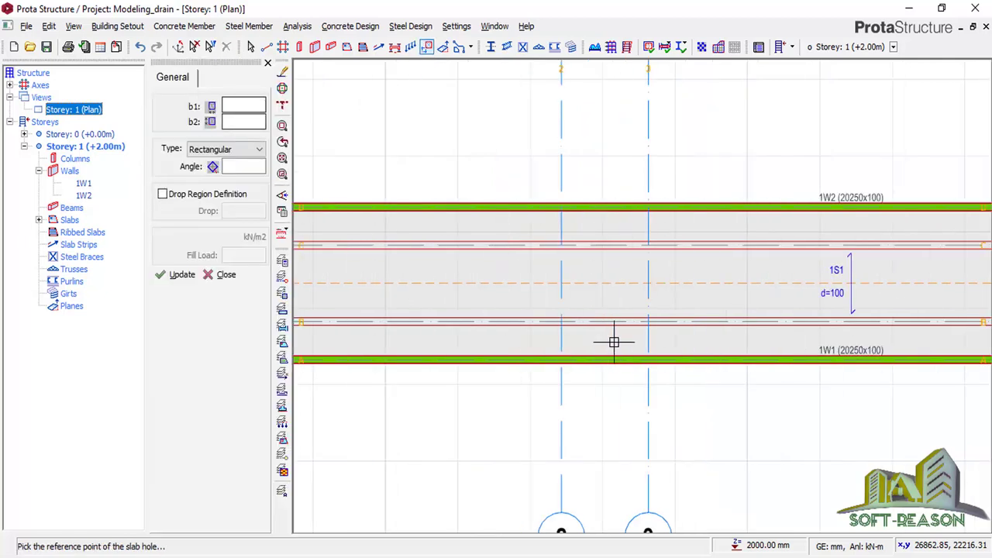
# - Cut a 1200 × 1000 mm slab opening from axis 2/C to 3/B
pyautogui.scroll(1, 658, 337)
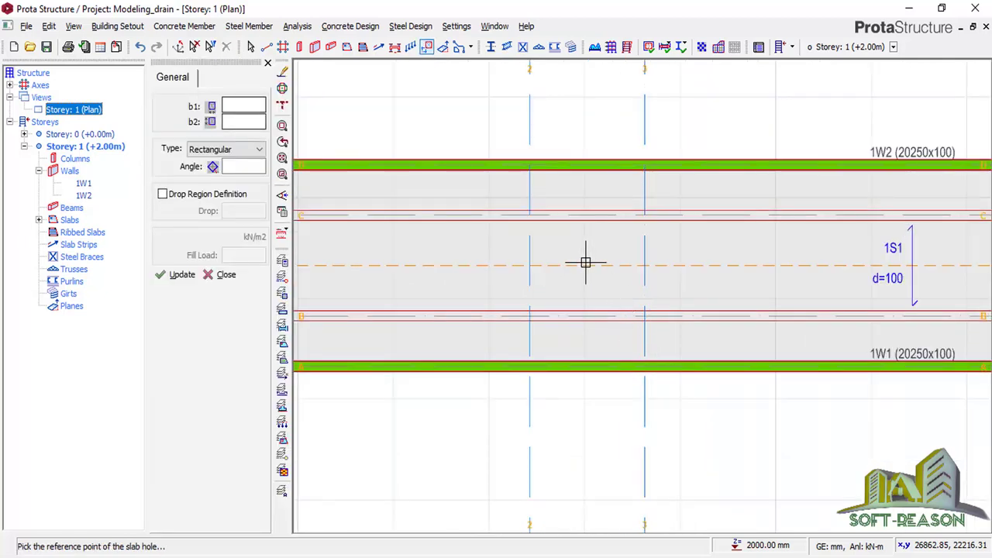
pyautogui.click(529, 215)
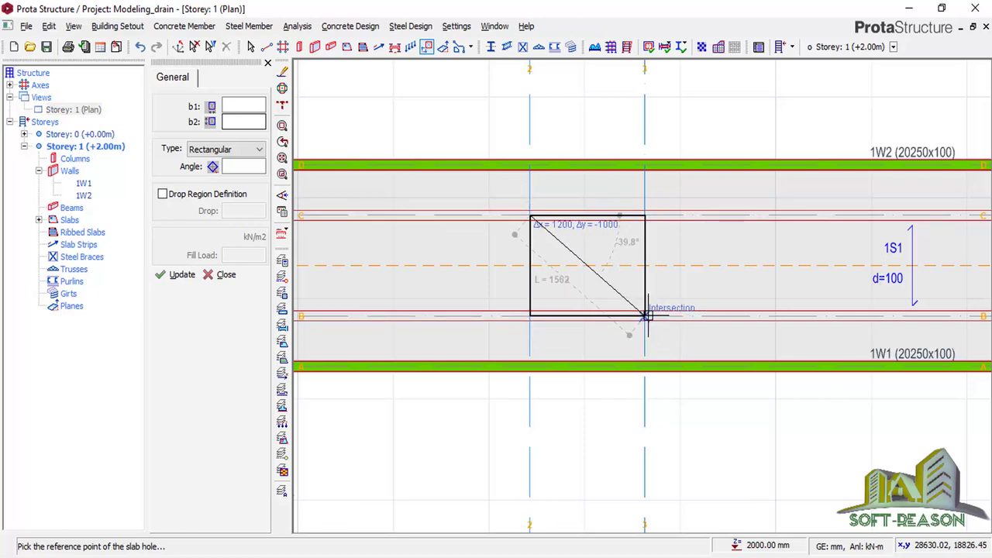
pyautogui.click(644, 316)
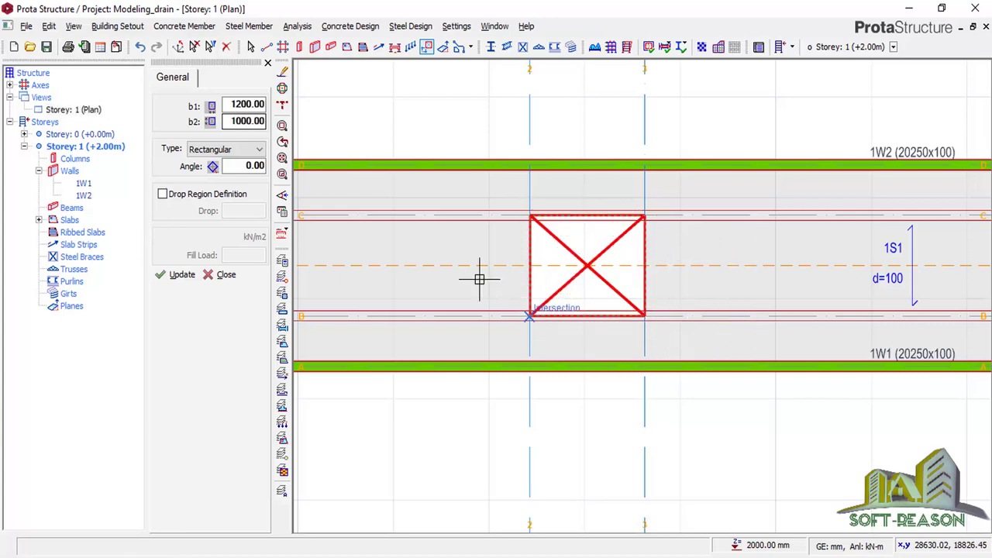
pyautogui.scroll(-3, 434, 337)
pyautogui.scroll(2, 856, 298)
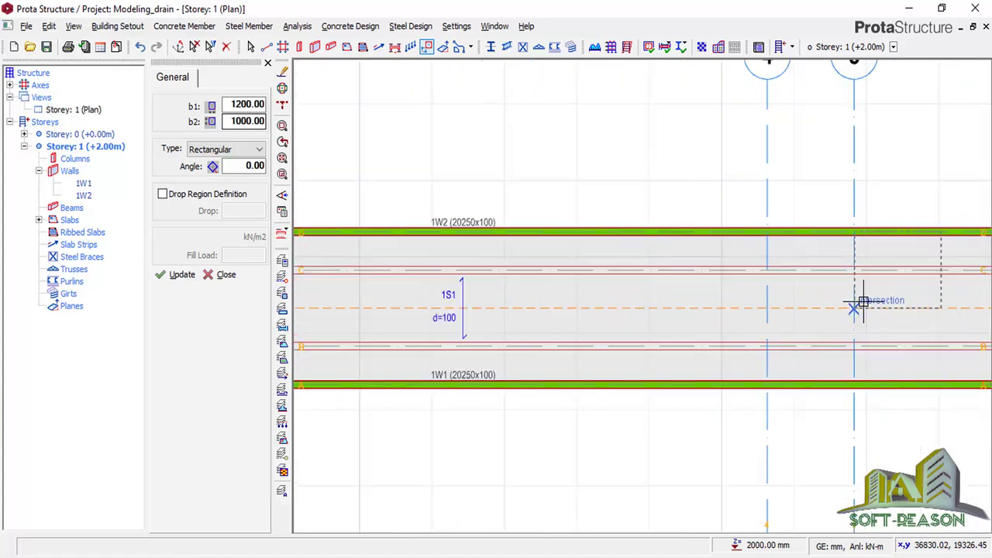
pyautogui.scroll(2, 856, 302)
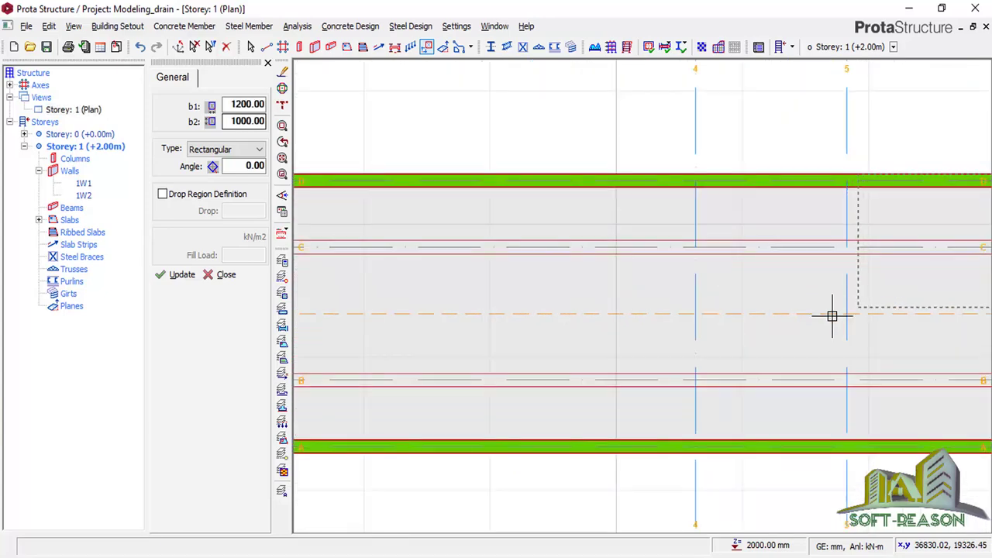
# - Reset b1 and b2 to 0, then cut the second opening from axis 4/C to 5/B
pyautogui.doubleClick(251, 103)
pyautogui.write('0')
pyautogui.press('Tab')
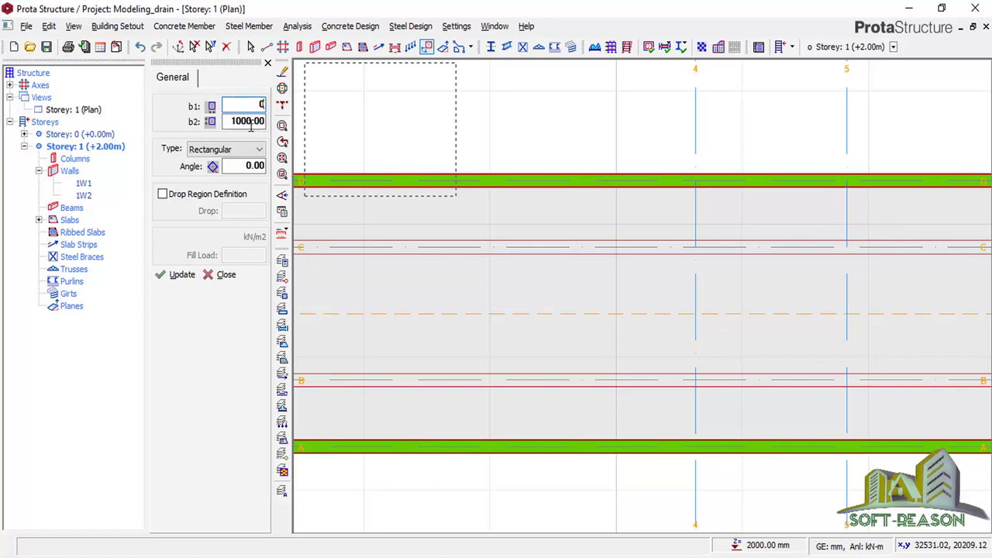
pyautogui.write('0')
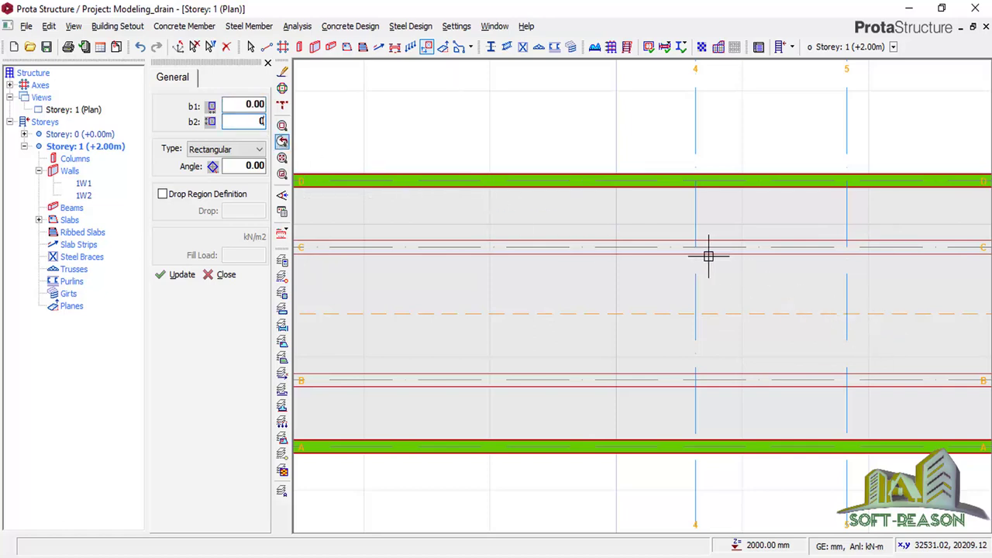
pyautogui.click(695, 247)
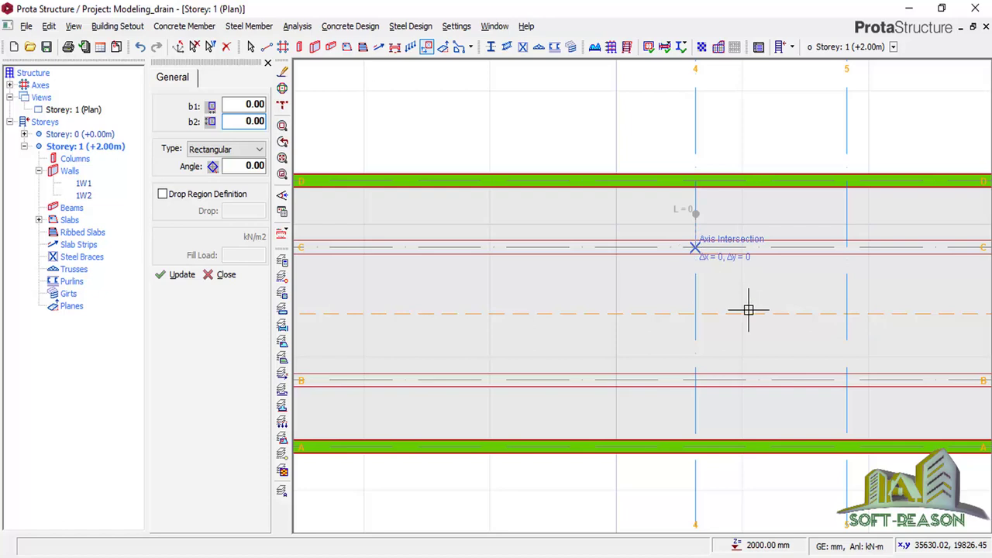
pyautogui.click(846, 380)
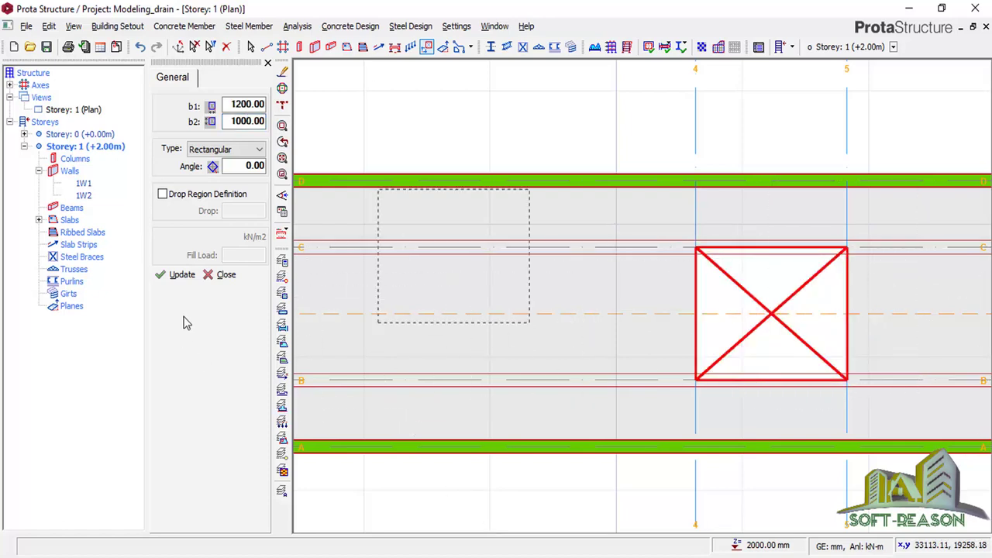
pyautogui.click(266, 64)
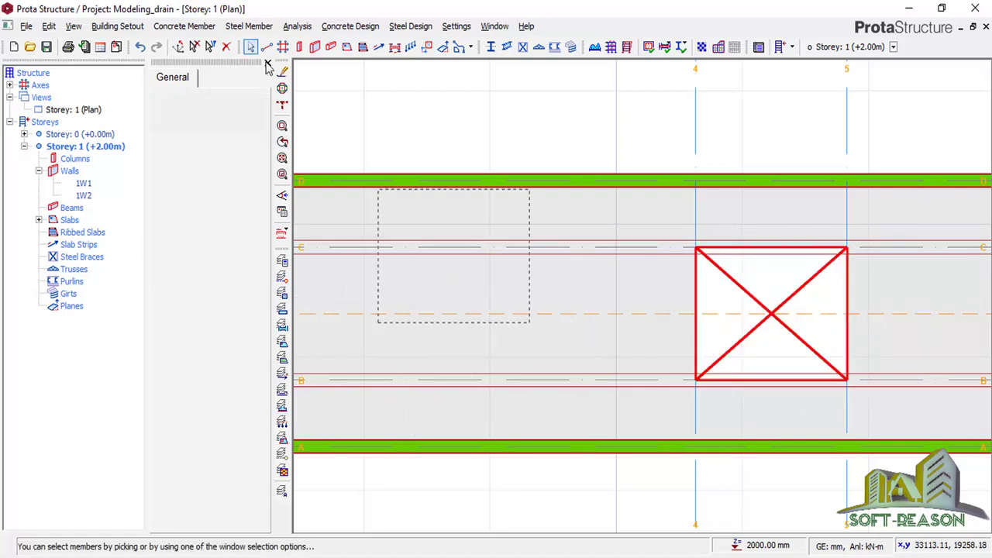
pyautogui.scroll(-5, 589, 267)
# - Switch Storey 1 back to 3D View and orbit to inspect both top-slab openings
pyautogui.scroll(1, 535, 364)
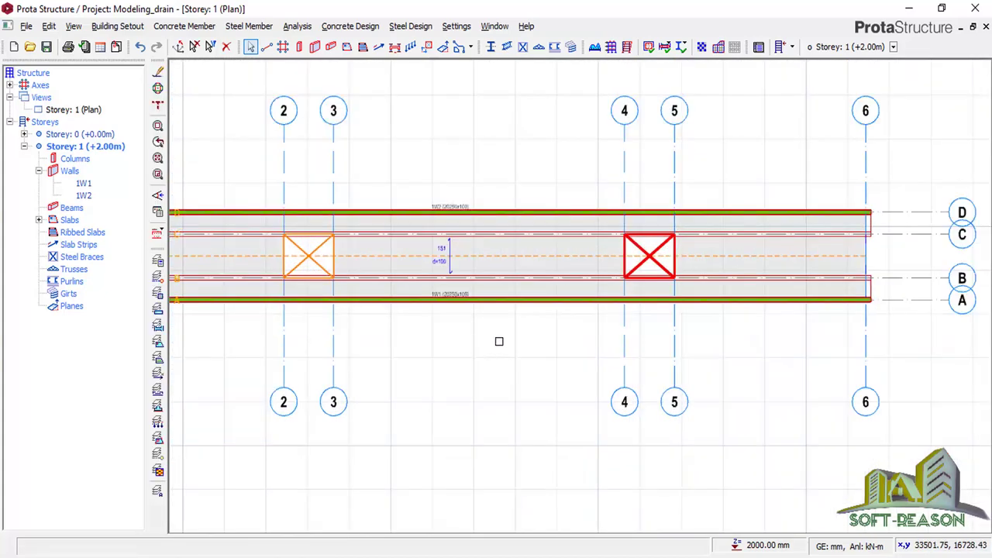
pyautogui.scroll(-2, 500, 339)
pyautogui.click(85, 108)
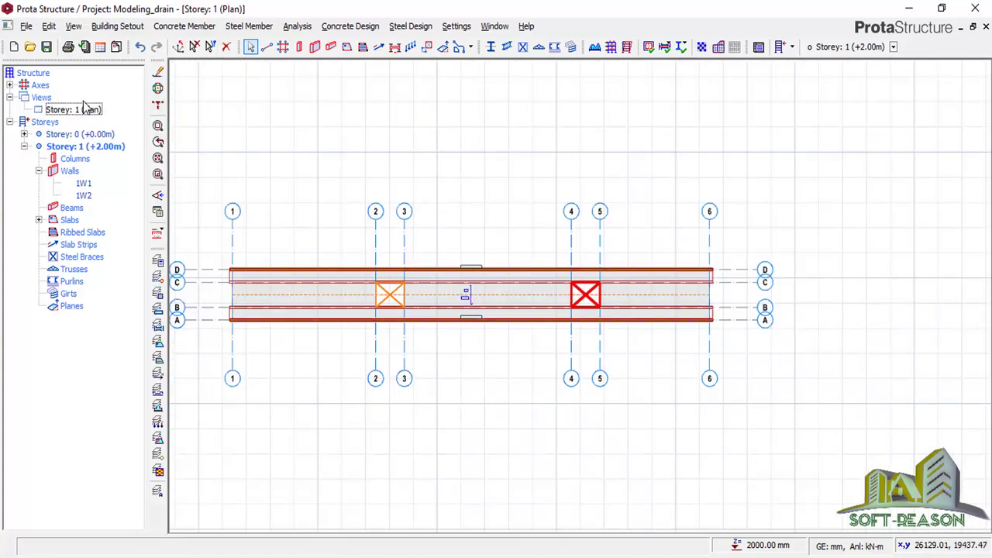
pyautogui.rightClick(87, 110)
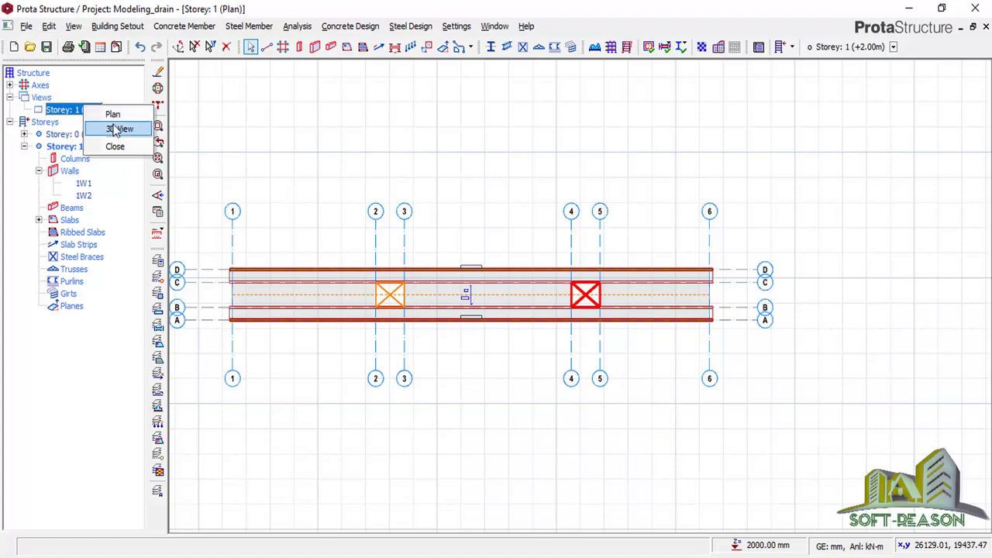
pyautogui.click(116, 129)
pyautogui.moveTo(364, 279)
pyautogui.mouseDown(button='middle')
pyautogui.moveTo(485, 372)
pyautogui.moveTo(609, 403)
pyautogui.moveTo(657, 401)
pyautogui.moveTo(666, 421)
pyautogui.mouseUp(button='middle')
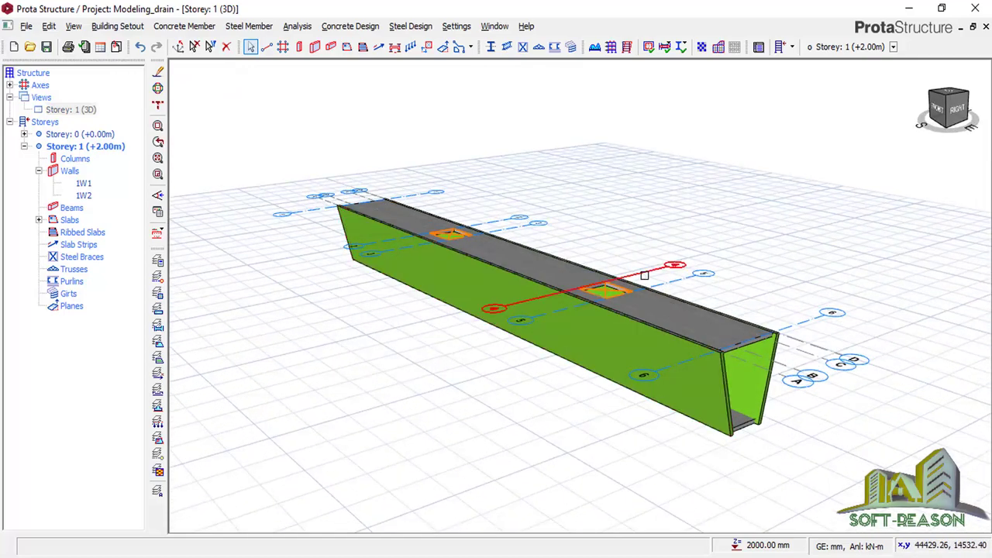
pyautogui.scroll(2, 597, 288)
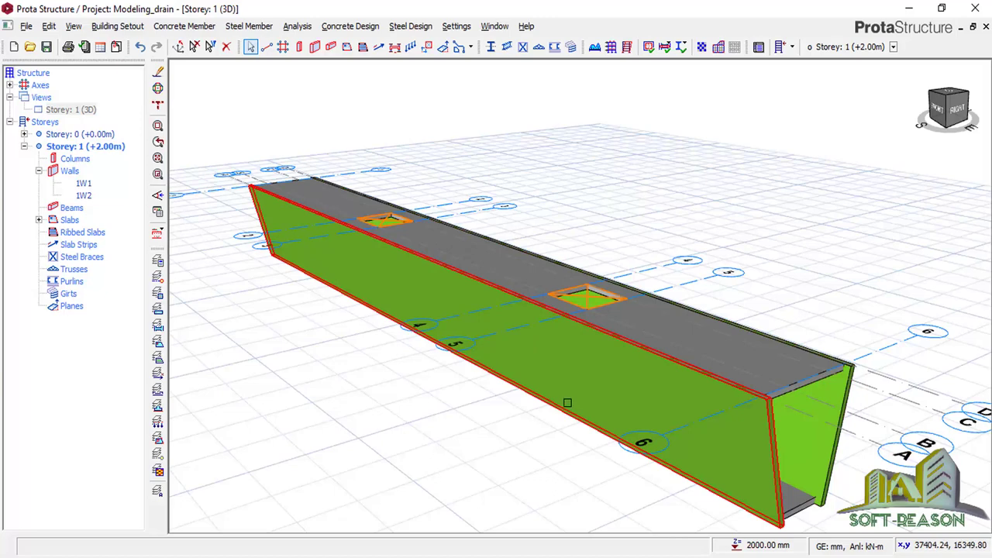
pyautogui.click(118, 26)
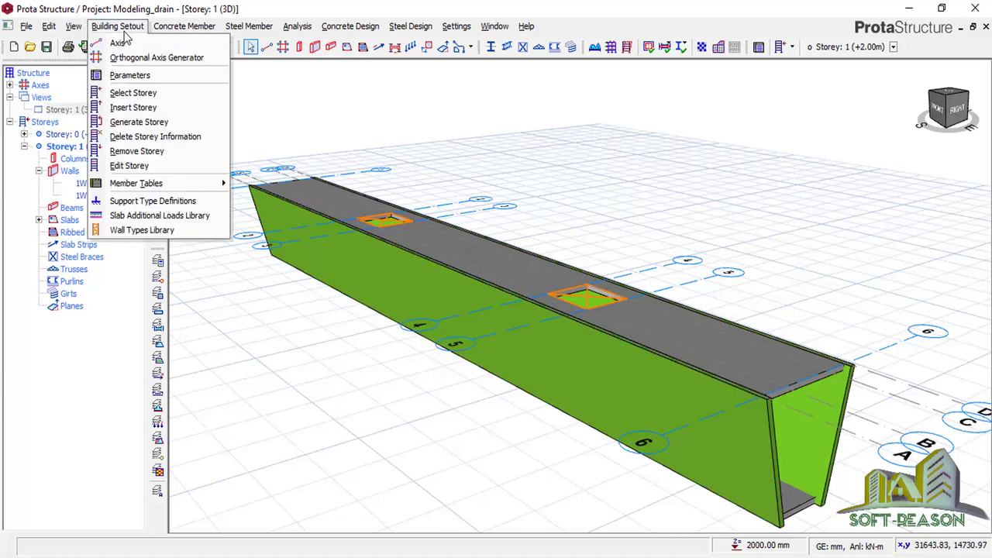
# - Insert a storey by setting Total No. of Storeys to 2 and confirming
pyautogui.click(140, 109)
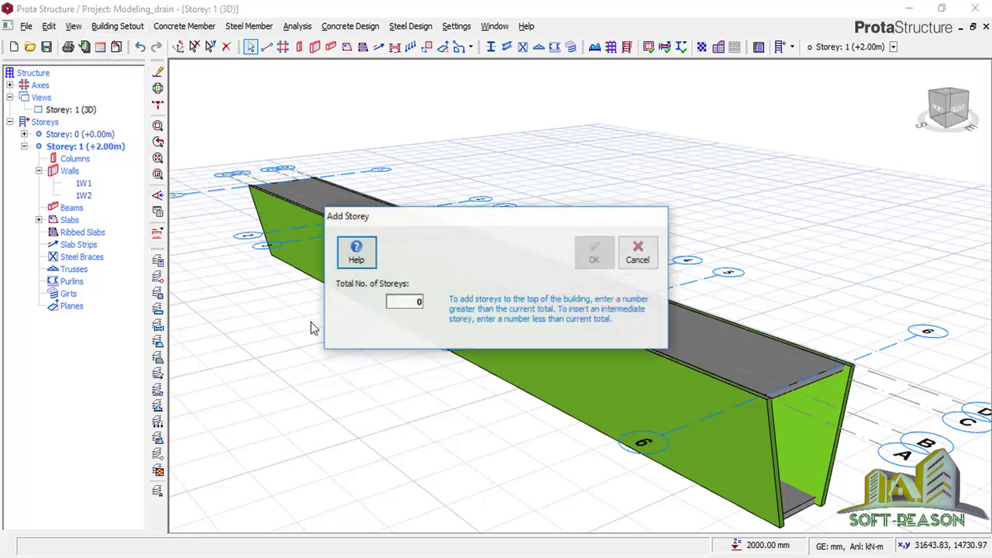
pyautogui.click(407, 304)
pyautogui.press('BackSpace')
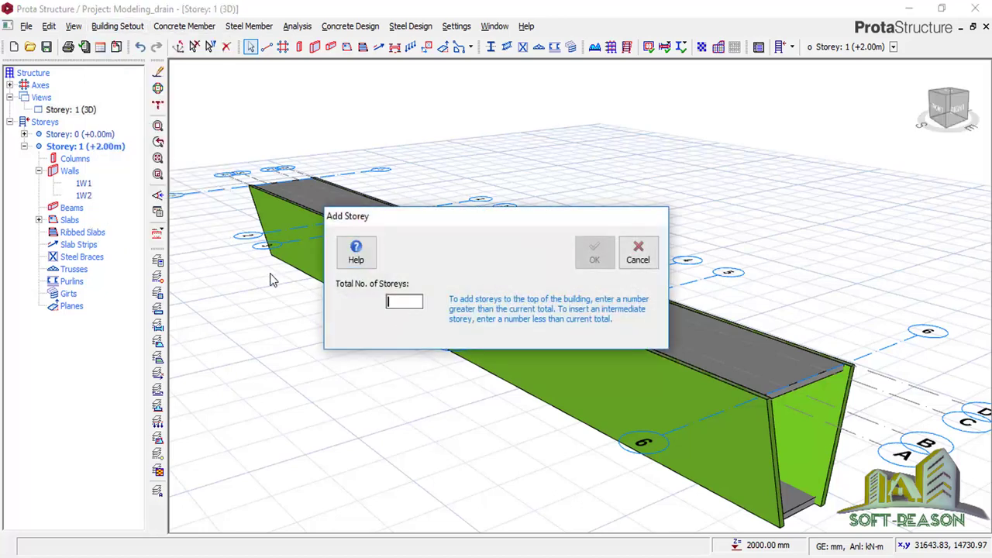
pyautogui.write('2')
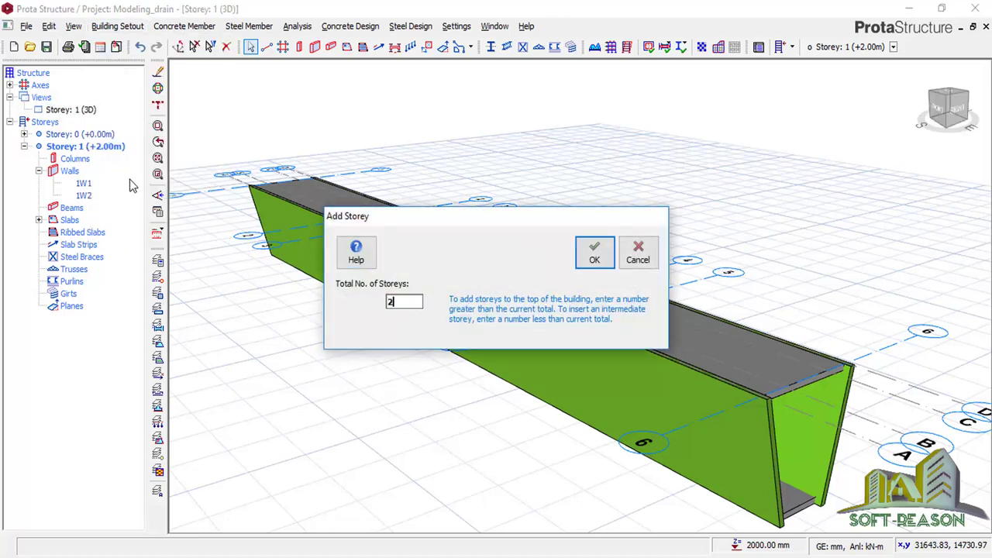
pyautogui.click(594, 261)
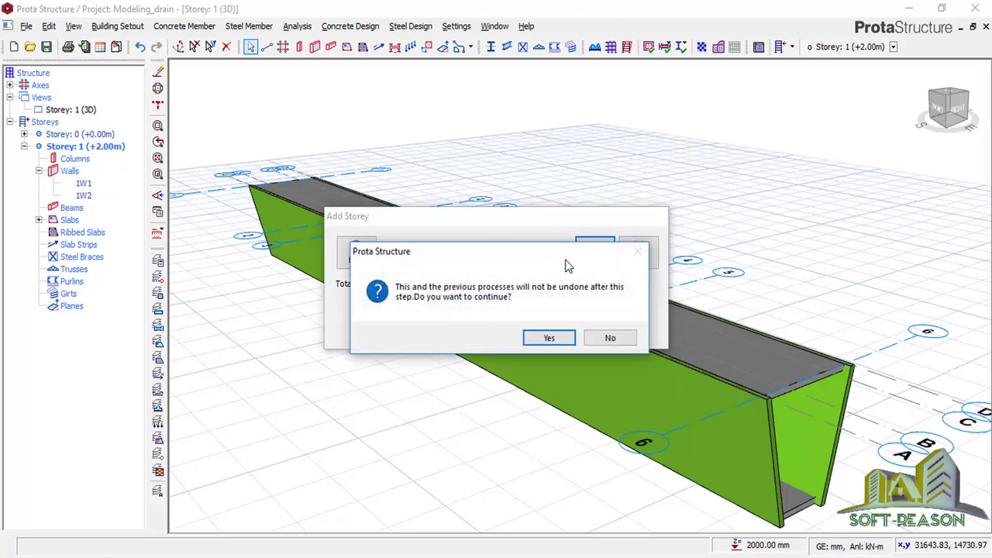
pyautogui.click(549, 338)
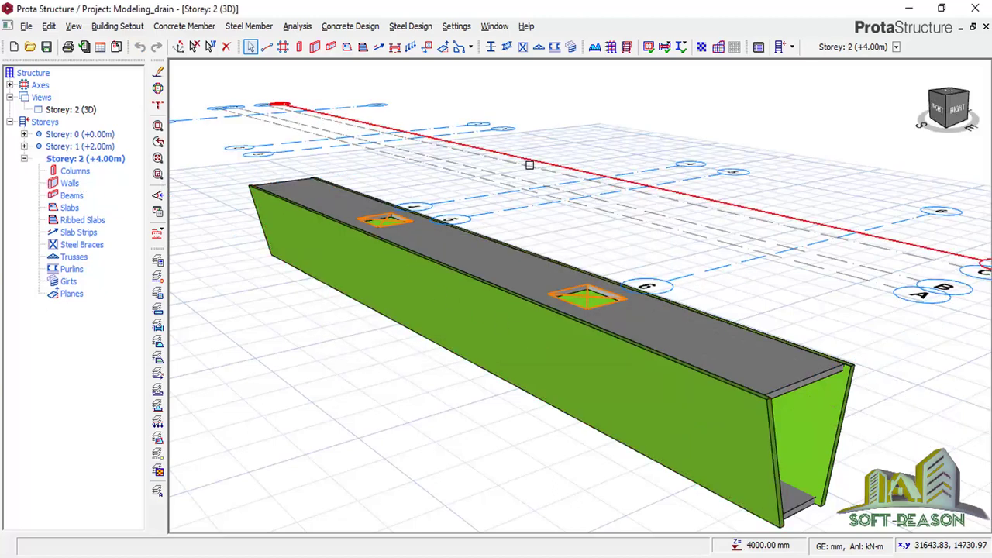
# - In Edit Storey, set Storey 2 height to 100 mm, placing its level at +2.10 m
pyautogui.click(109, 26)
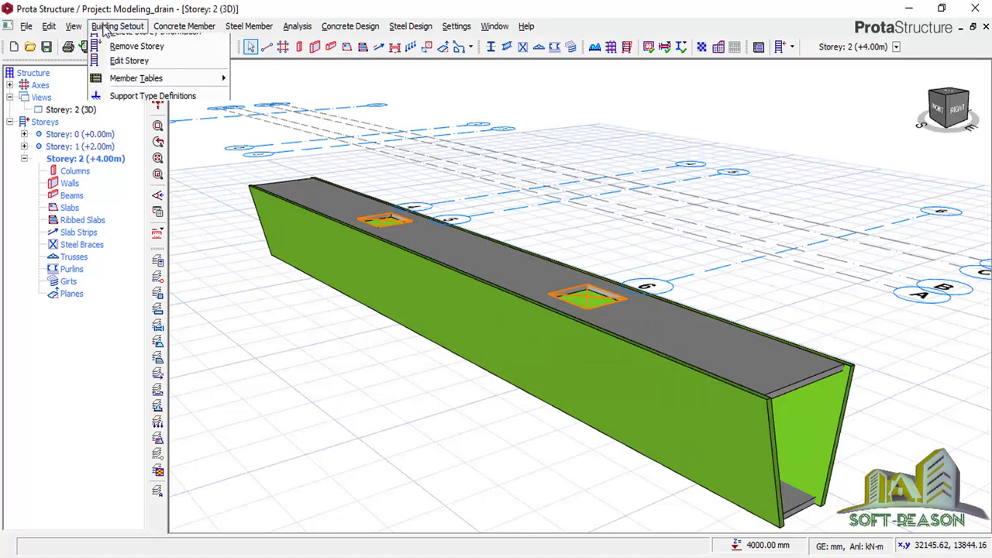
pyautogui.click(129, 166)
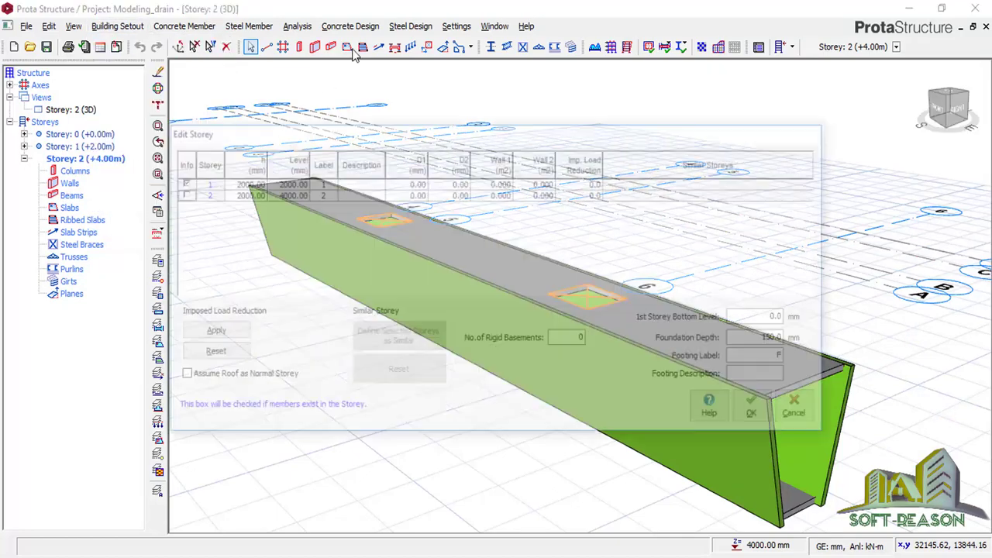
pyautogui.moveTo(474, 126)
pyautogui.mouseDown()
pyautogui.moveTo(499, 277)
pyautogui.moveTo(304, 363)
pyautogui.mouseUp()
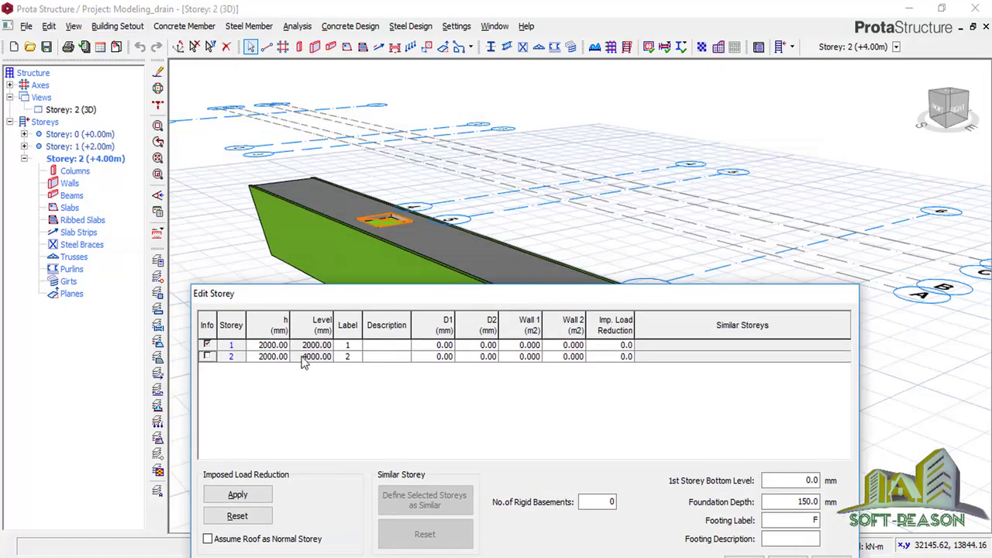
pyautogui.click(266, 358)
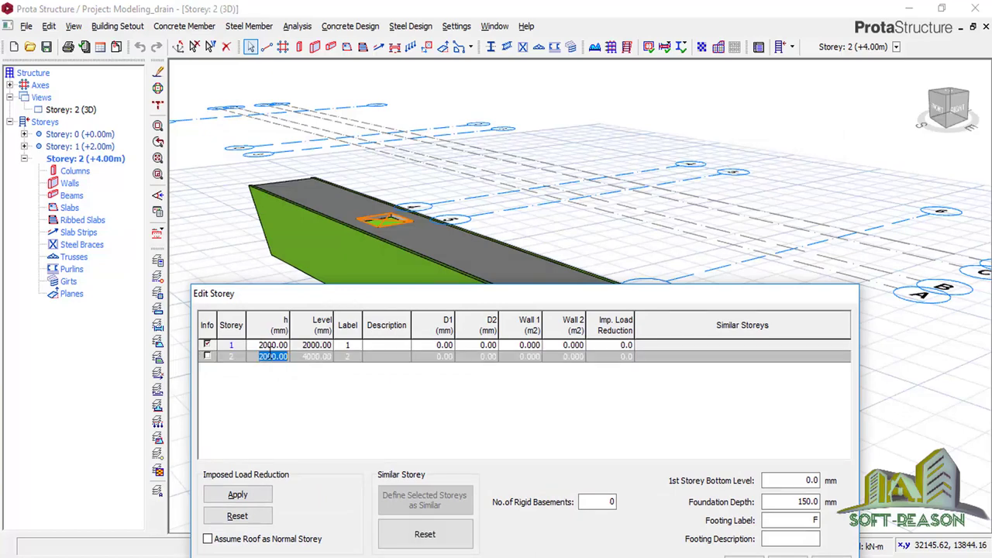
pyautogui.write('1')
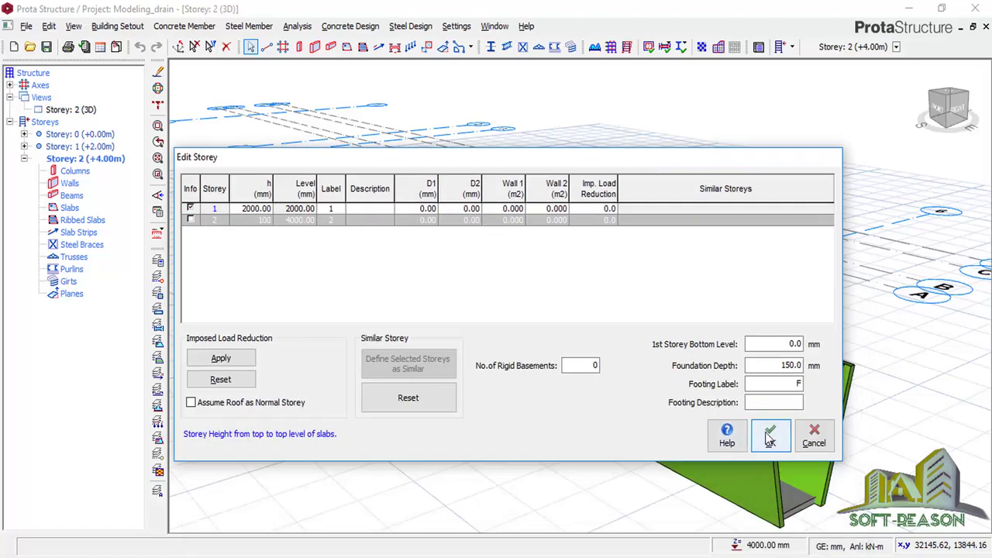
pyautogui.click(770, 435)
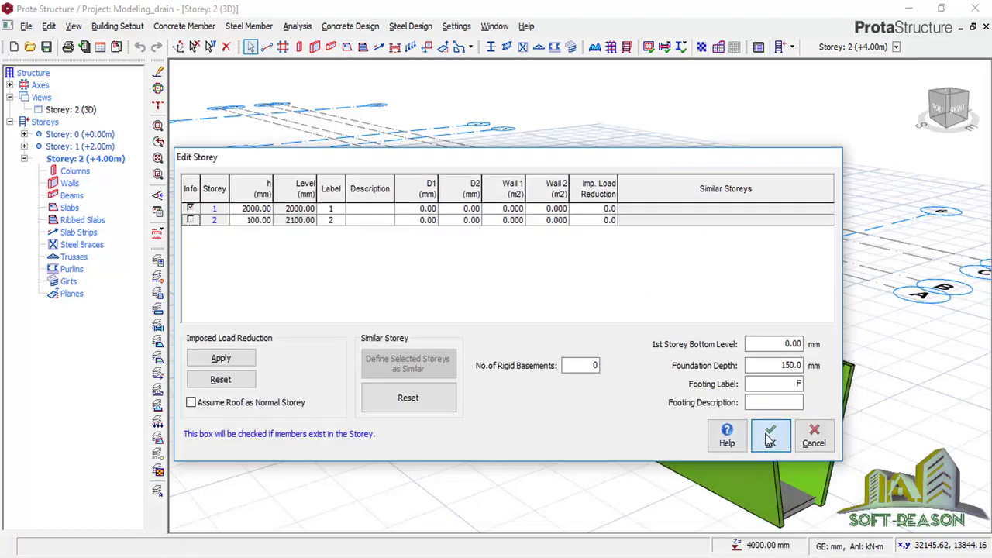
pyautogui.scroll(1, 612, 351)
pyautogui.scroll(1, 612, 351)
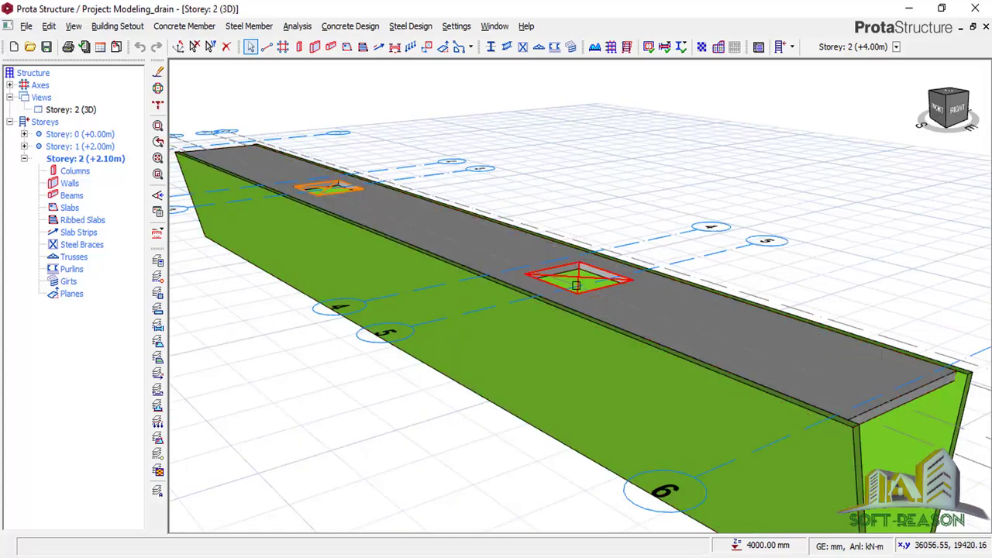
# - Switch Storey 2 to Plan view and start the Slab tool
pyautogui.doubleClick(73, 158)
pyautogui.rightClick(70, 113)
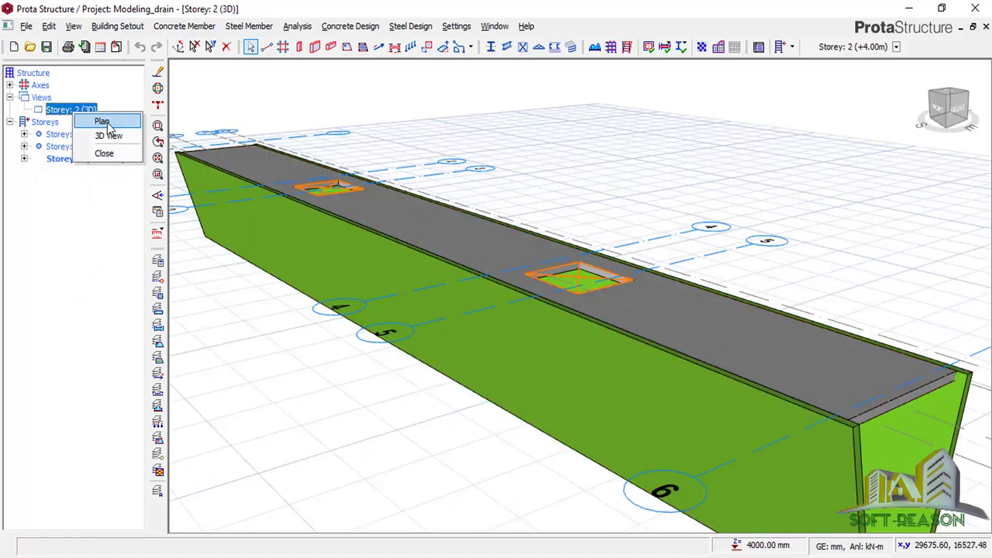
pyautogui.click(104, 121)
pyautogui.scroll(1, 622, 325)
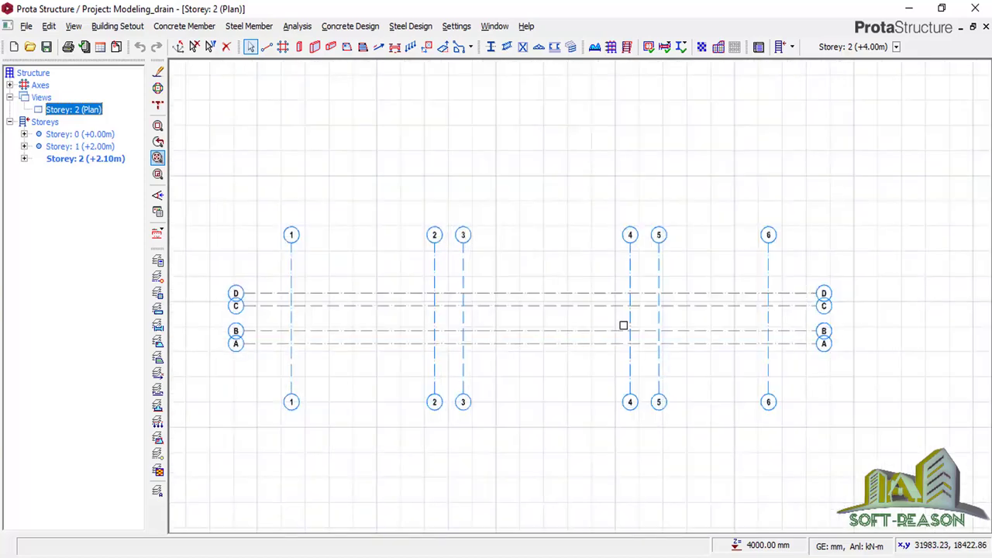
pyautogui.scroll(1, 656, 314)
pyautogui.scroll(2, 620, 302)
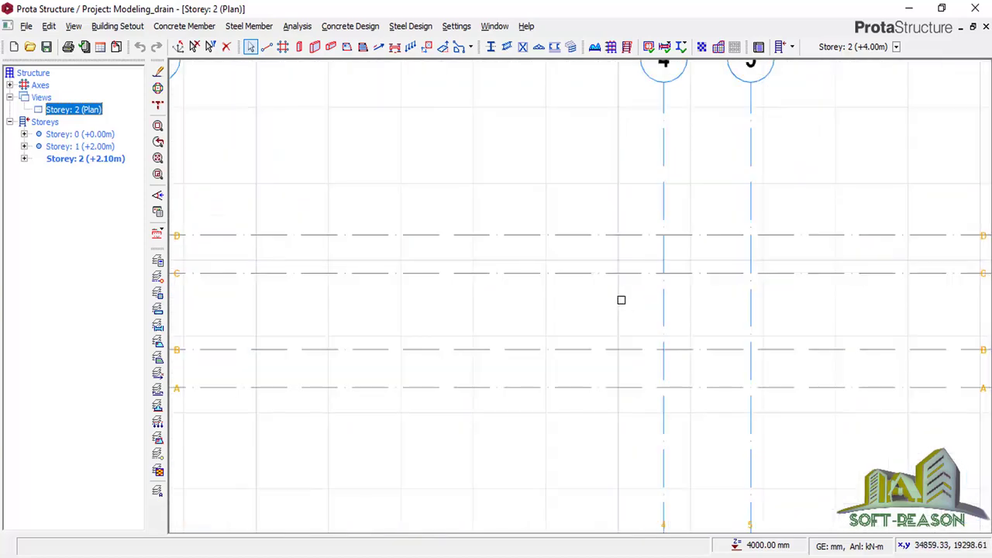
pyautogui.scroll(-2, 615, 352)
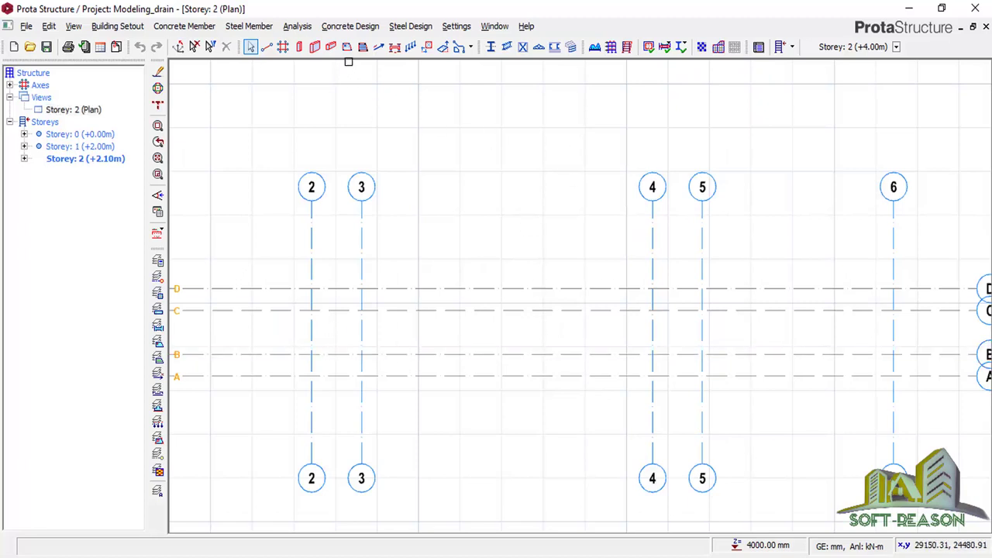
pyautogui.click(346, 48)
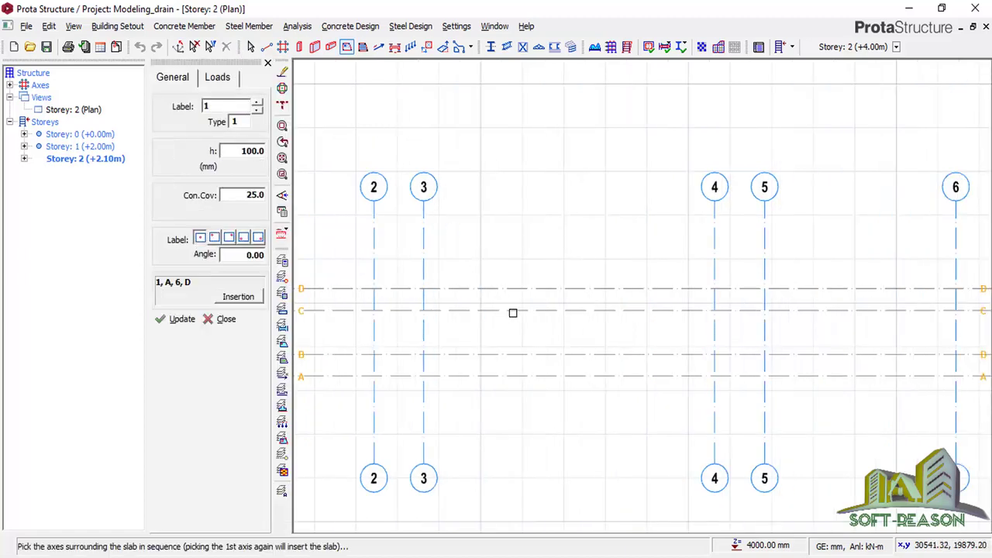
# - Place slabs 2S1 and 2S2 by Axis Region in bays 2–3/B–C and 4–5/B–C
pyautogui.click(282, 276)
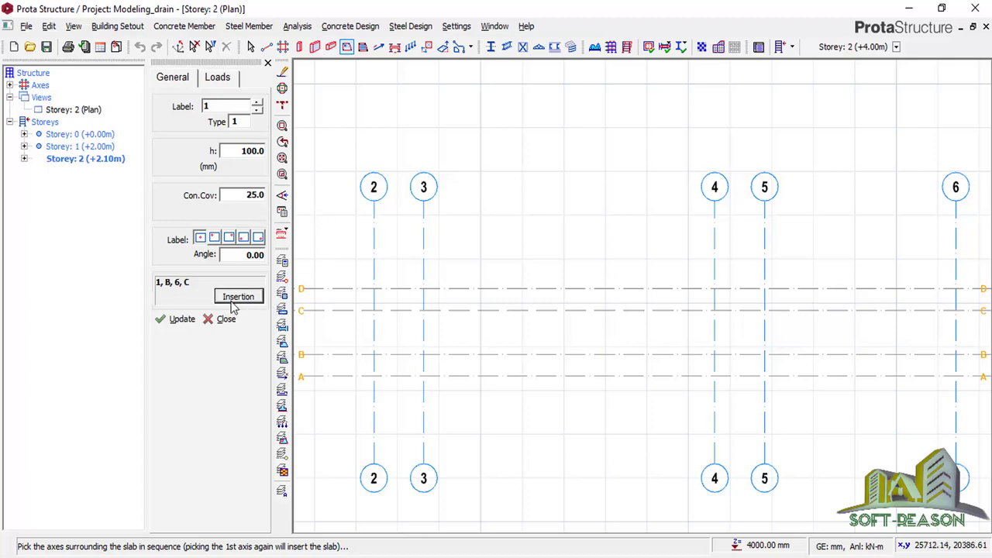
pyautogui.click(235, 298)
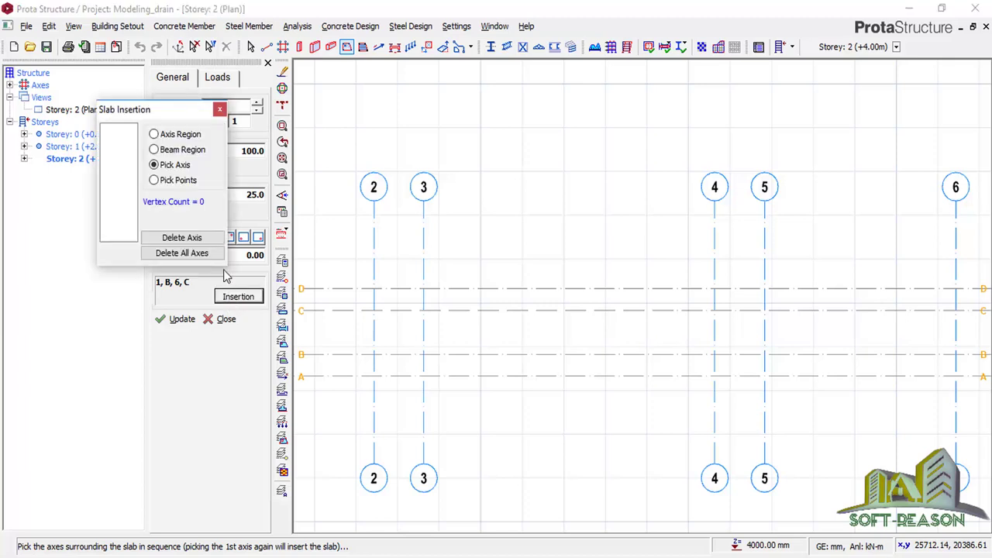
pyautogui.click(166, 137)
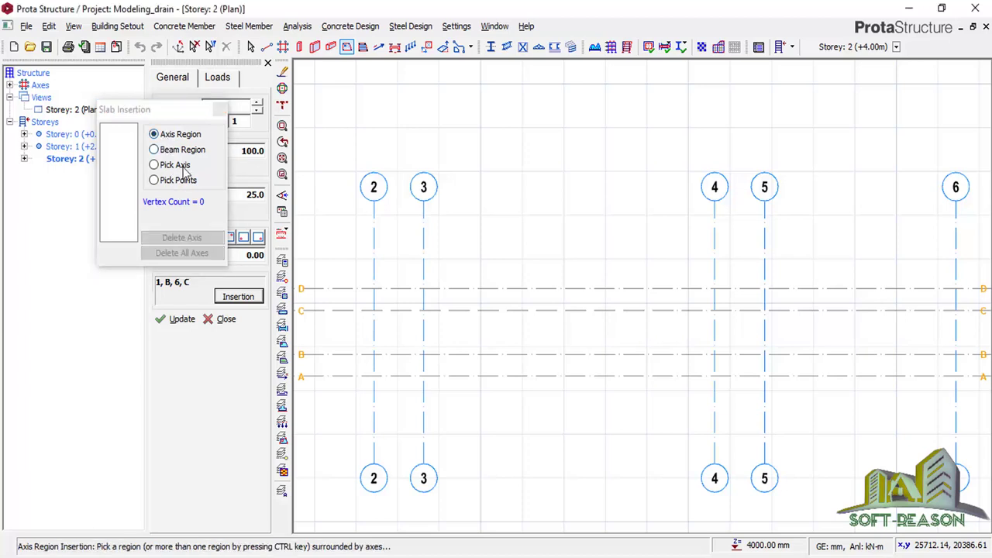
pyautogui.click(397, 334)
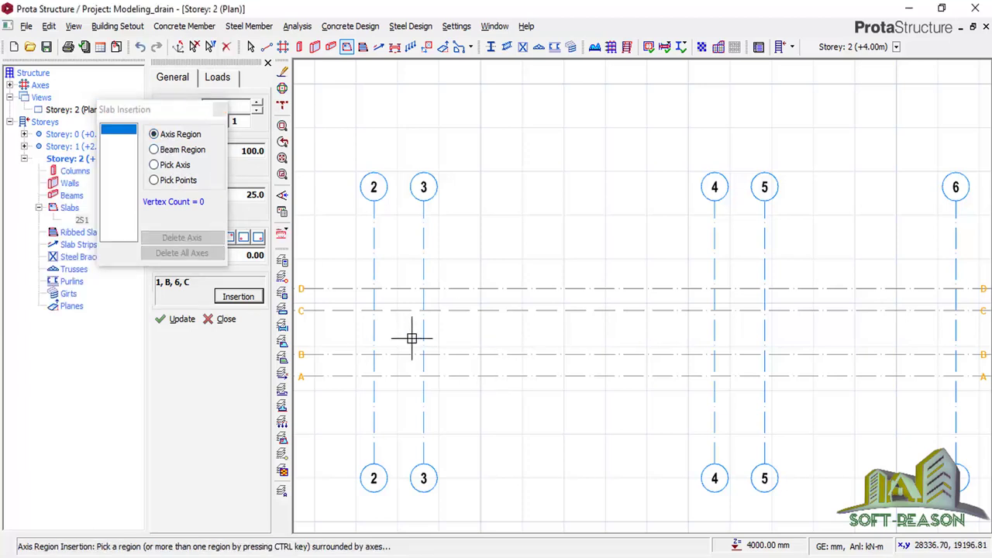
pyautogui.click(740, 336)
pyautogui.scroll(-2, 489, 350)
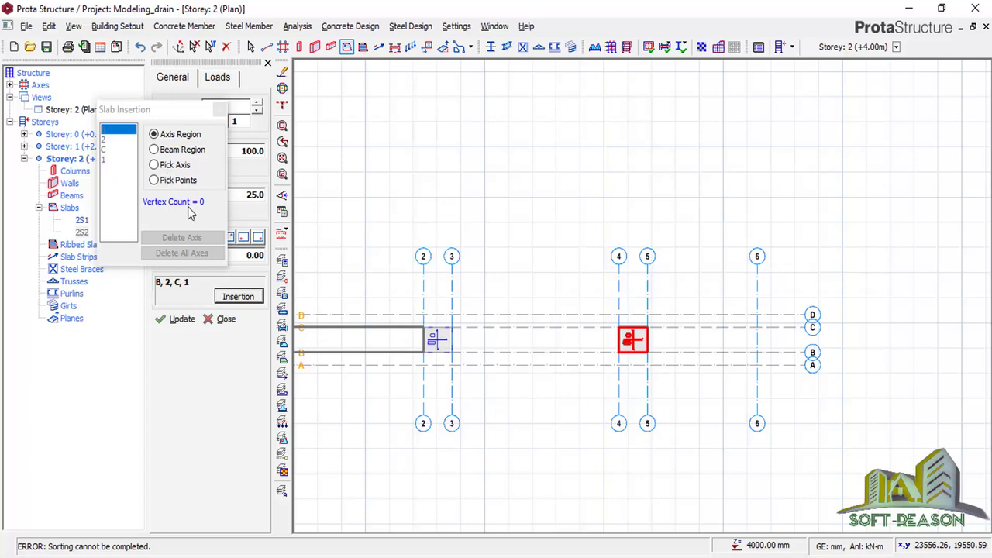
pyautogui.click(220, 109)
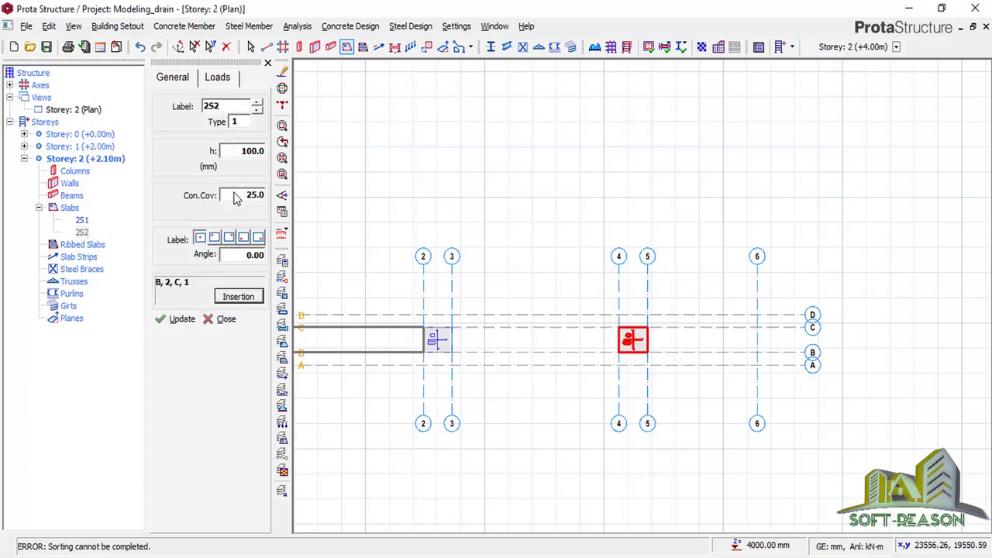
pyautogui.click(268, 63)
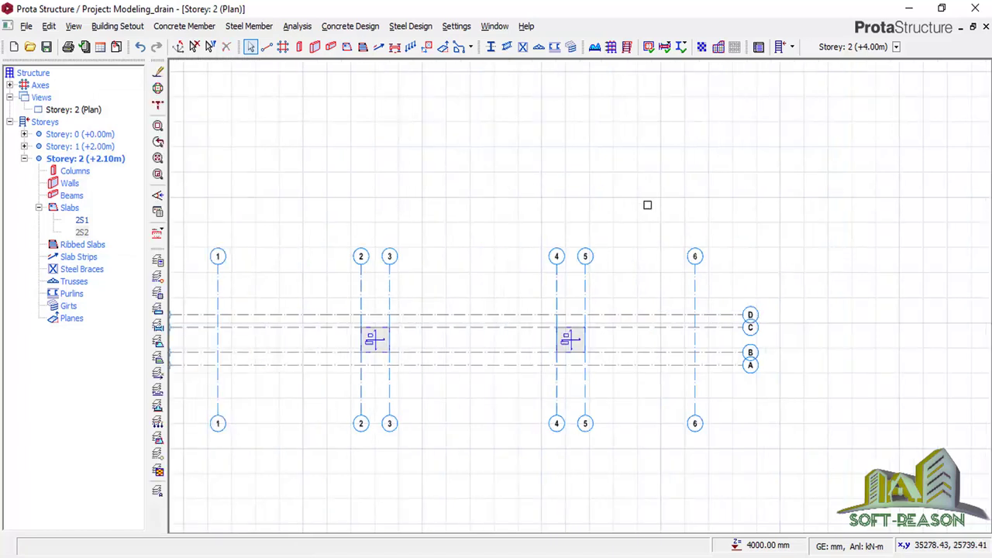
# - Save the Modeling_drain project with cover slabs 2S1 and 2S2 on Storey 2
pyautogui.scroll(-1, 675, 221)
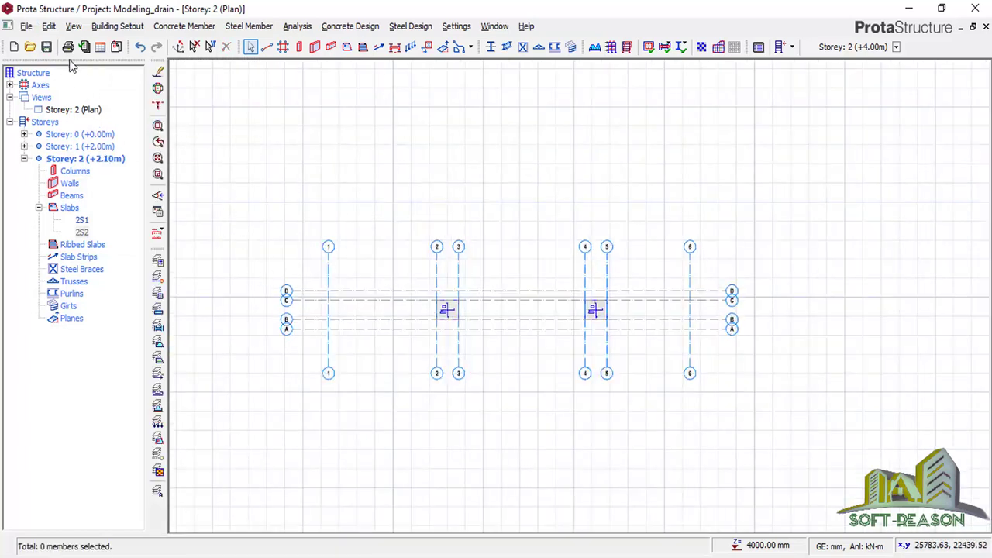
pyautogui.click(46, 47)
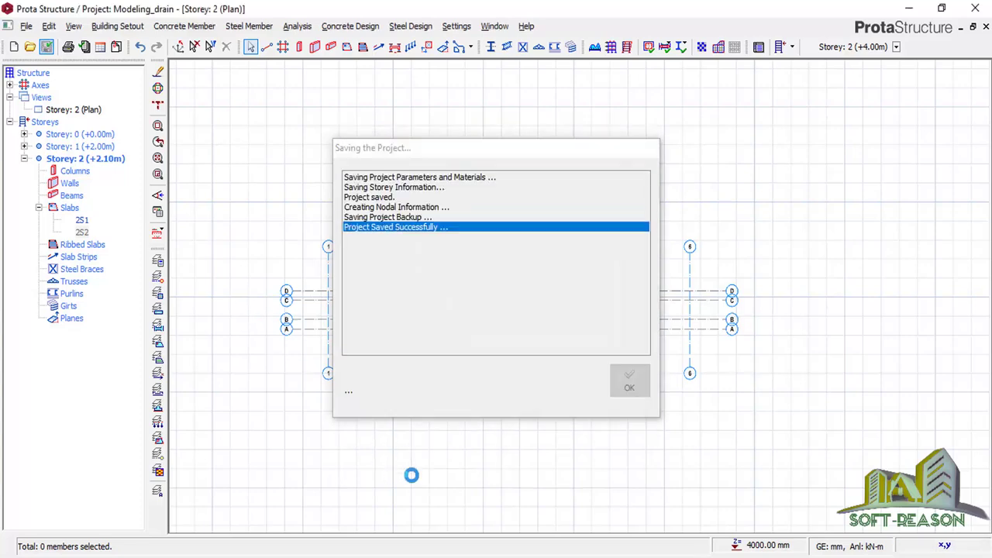
pyautogui.scroll(1, 515, 282)
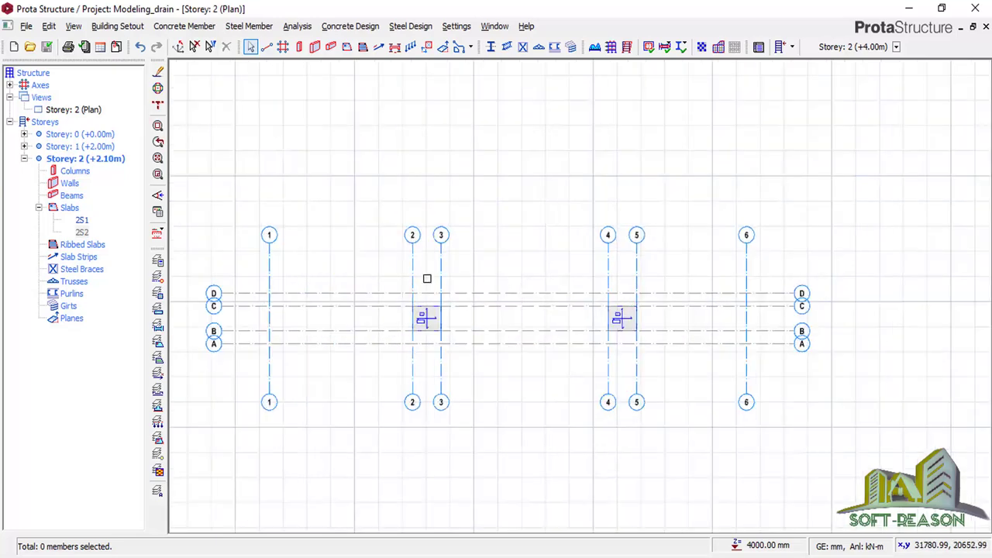
pyautogui.scroll(-1, 411, 228)
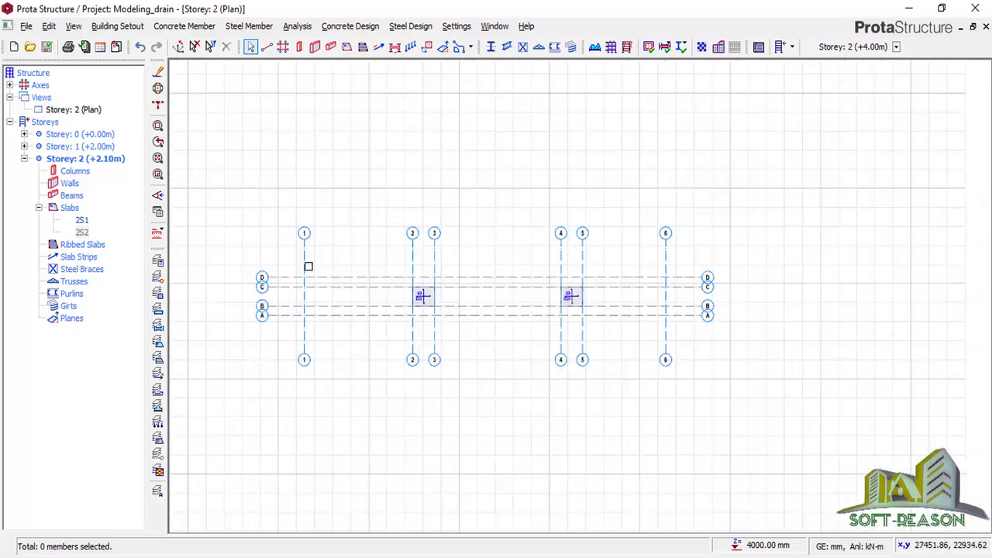
# - Show Storey 2 as a 3D model, orbited to a lower angle
pyautogui.rightClick(84, 113)
pyautogui.click(126, 133)
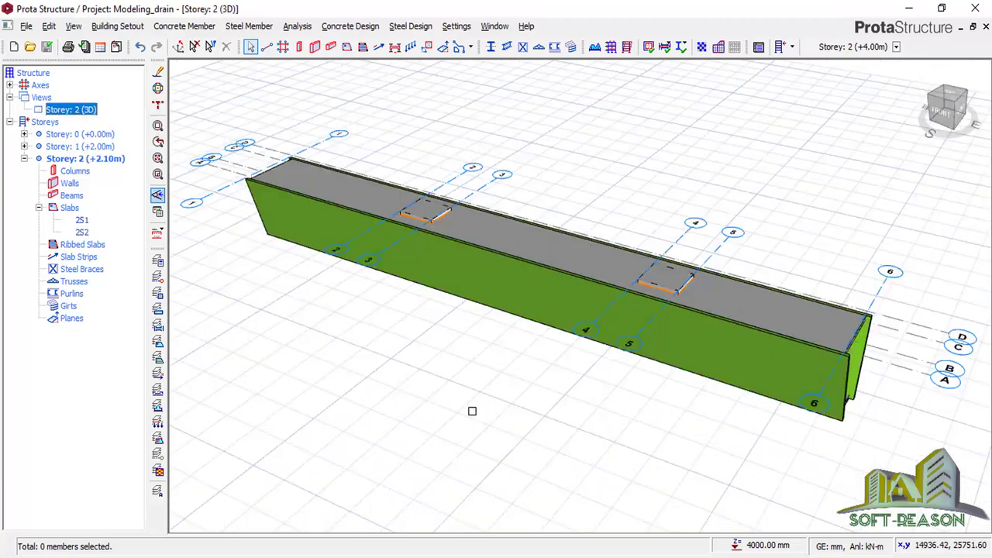
pyautogui.moveTo(705, 436); pyautogui.dragTo(677, 414, button='middle')
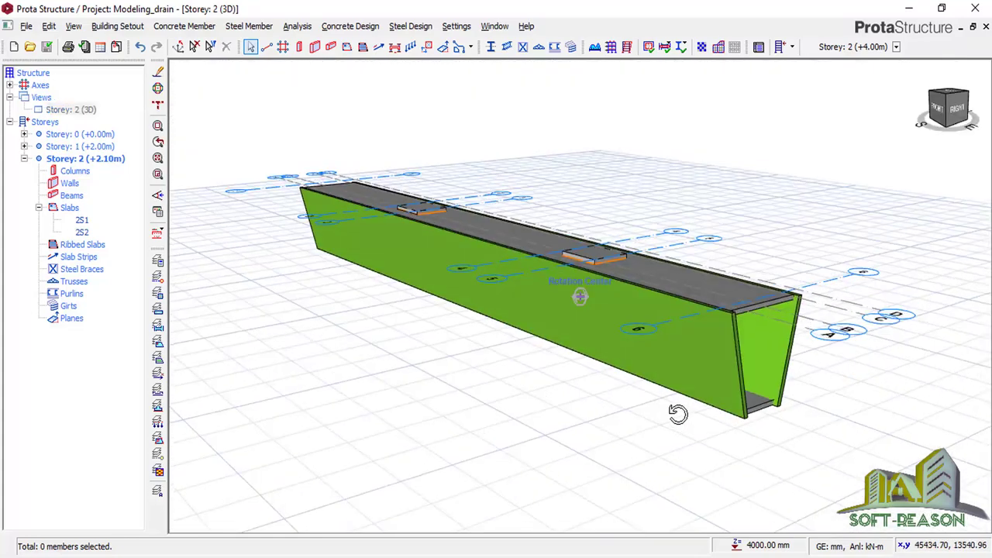
# - Inspect side wall 1W2 and zoom around cover slabs 2S1 and 2S2 over the openings
pyautogui.click(750, 314)
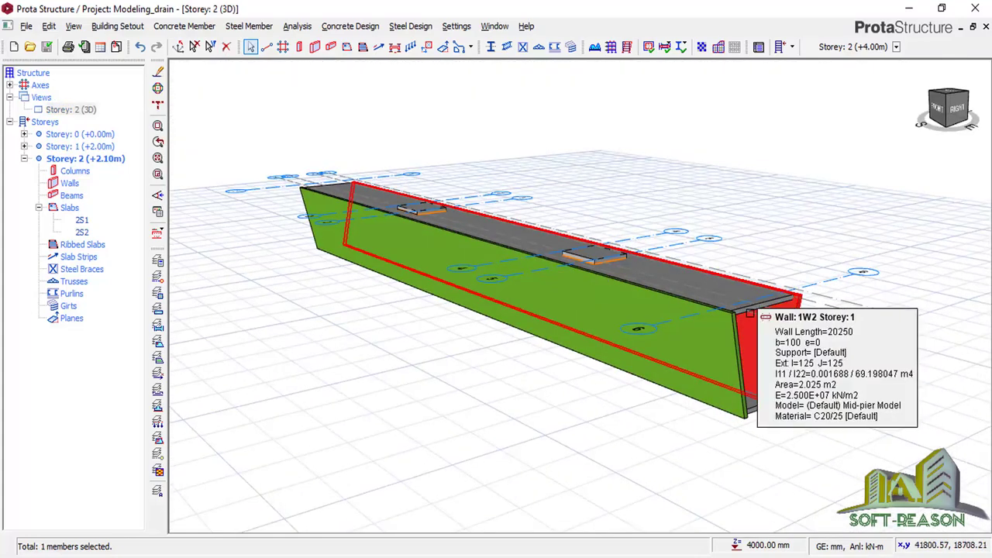
pyautogui.click(671, 457)
pyautogui.scroll(2, 556, 367)
pyautogui.scroll(2, 599, 290)
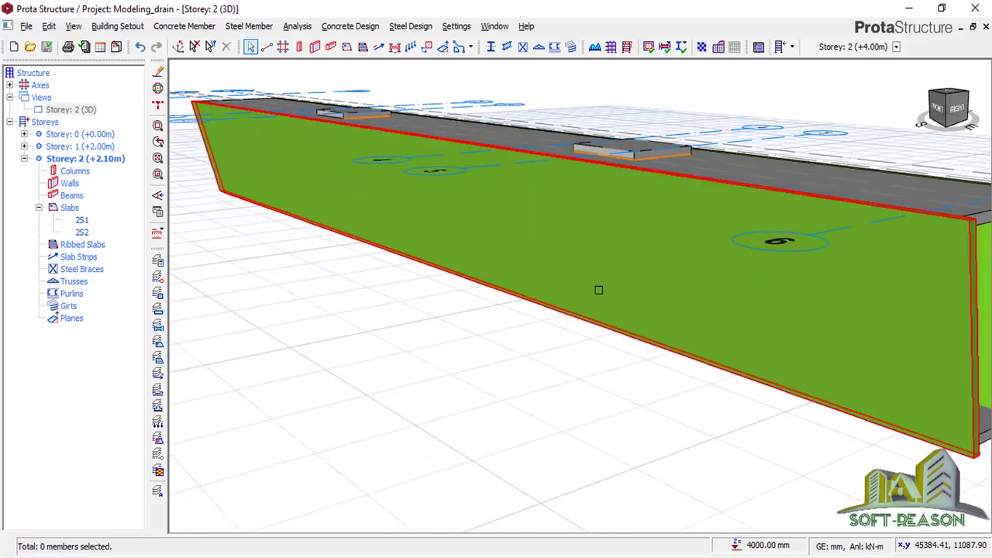
pyautogui.scroll(-3, 494, 381)
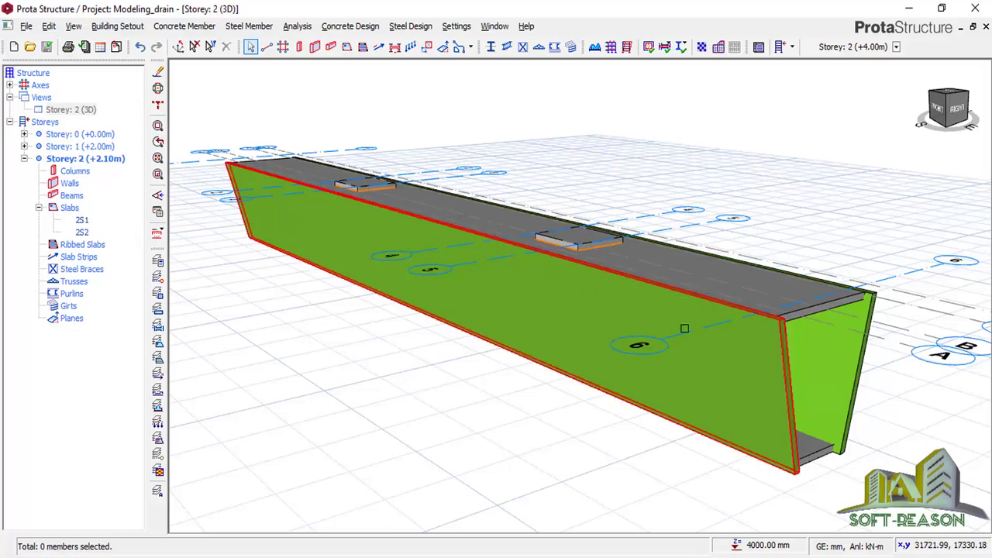
pyautogui.scroll(-3, 799, 499)
pyautogui.scroll(2, 750, 471)
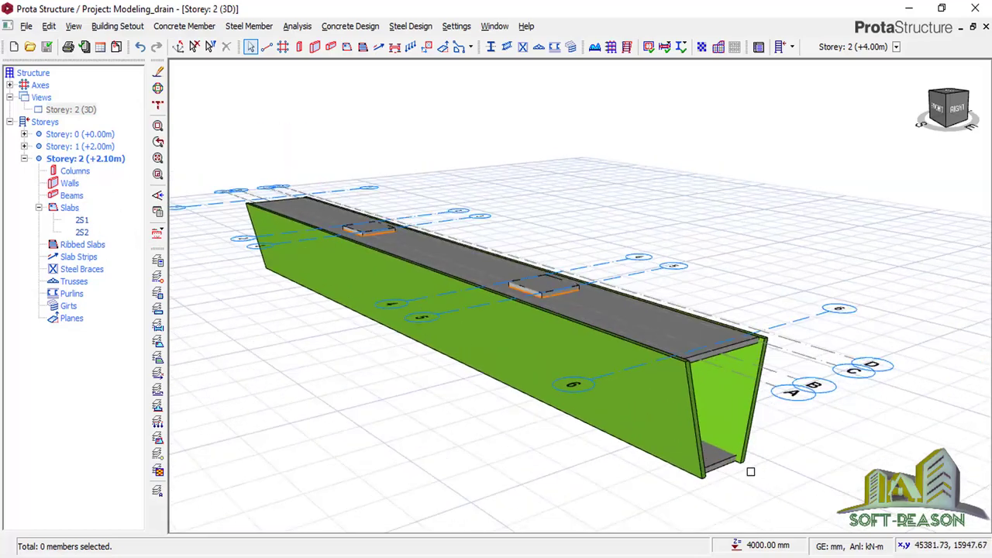
pyautogui.scroll(1, 674, 430)
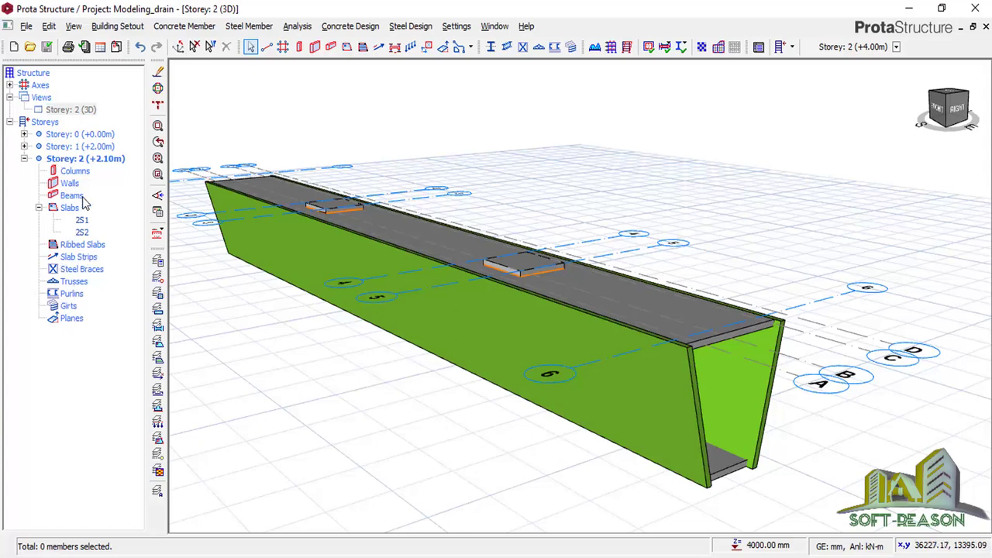
# - Switch the working storey to Storey 0 (+0.00m) via Storey 1, then select its slab in 3D
pyautogui.doubleClick(66, 146)
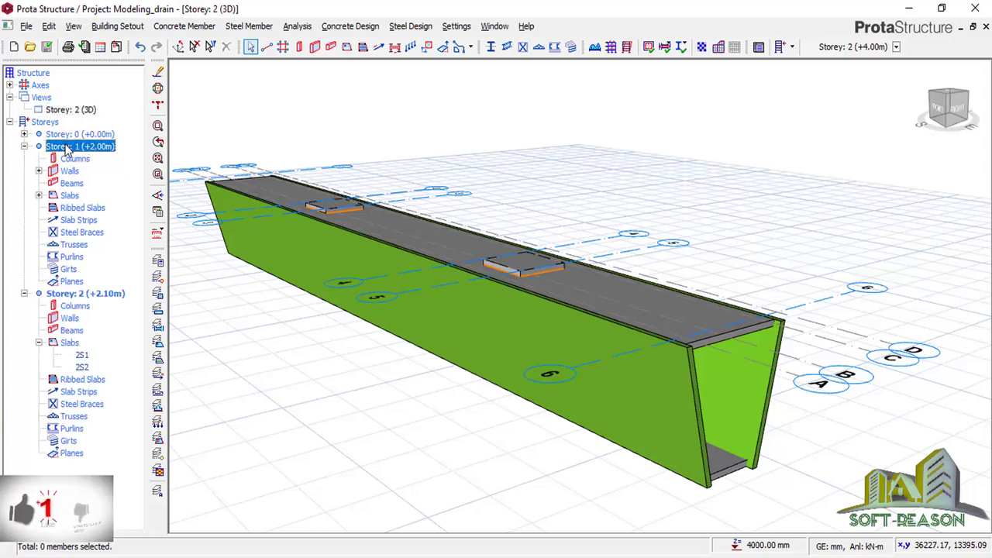
pyautogui.doubleClick(68, 135)
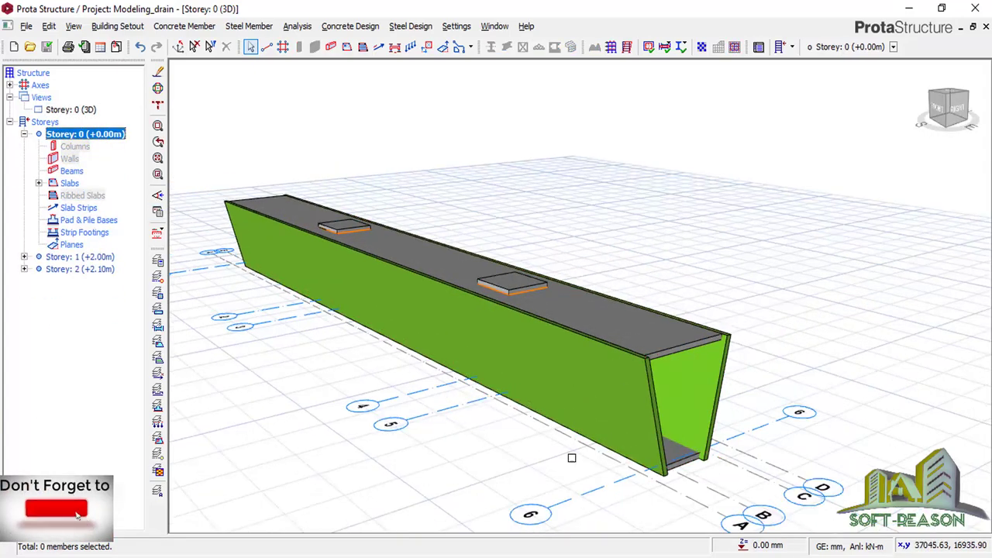
pyautogui.click(682, 328)
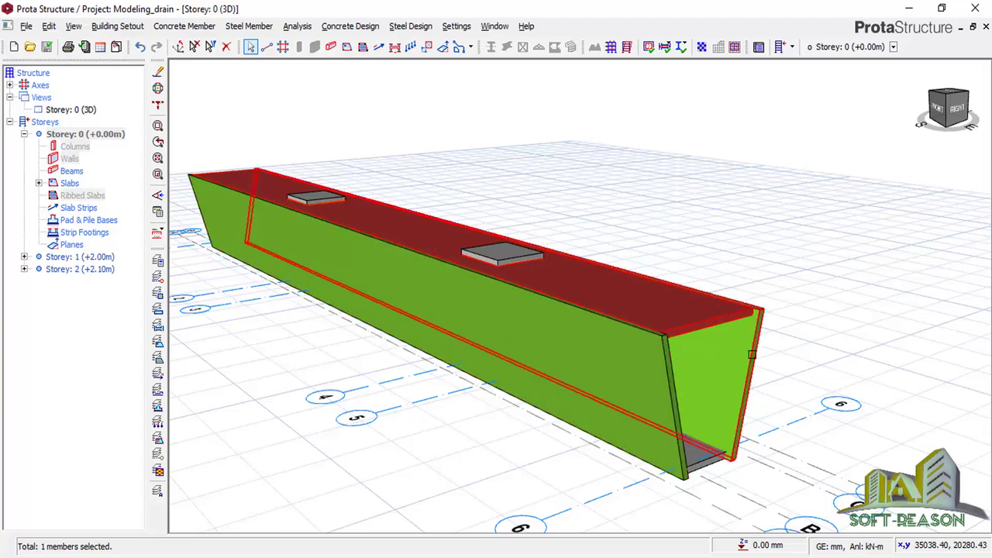
pyautogui.scroll(1, 517, 445)
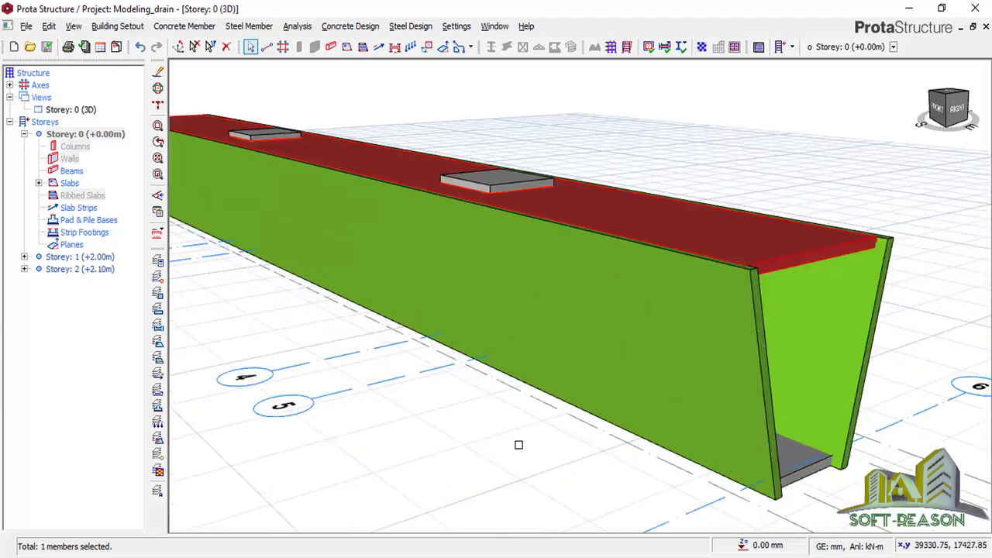